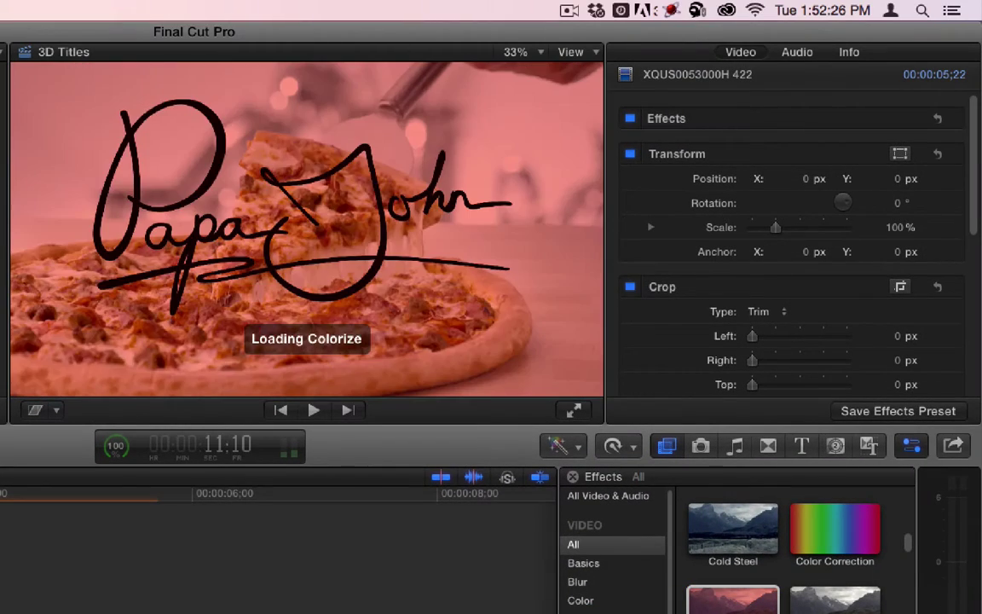
Apply Colorize to the interview clip and remap its blacks to a fully bright blue.
{"action": "double_click", "coordinate": [733, 607]}
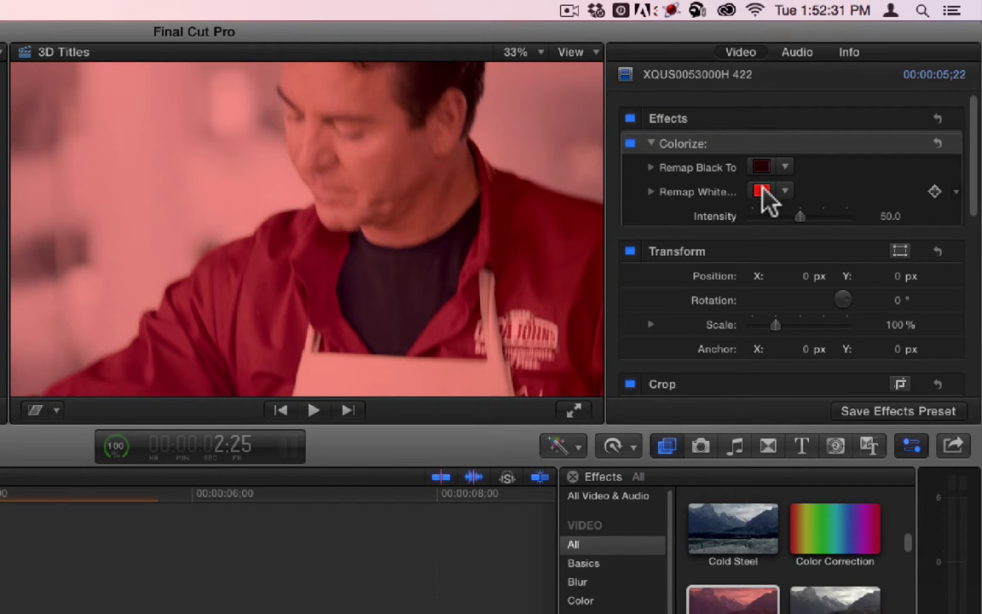
{"action": "left_click", "coordinate": [650, 168]}
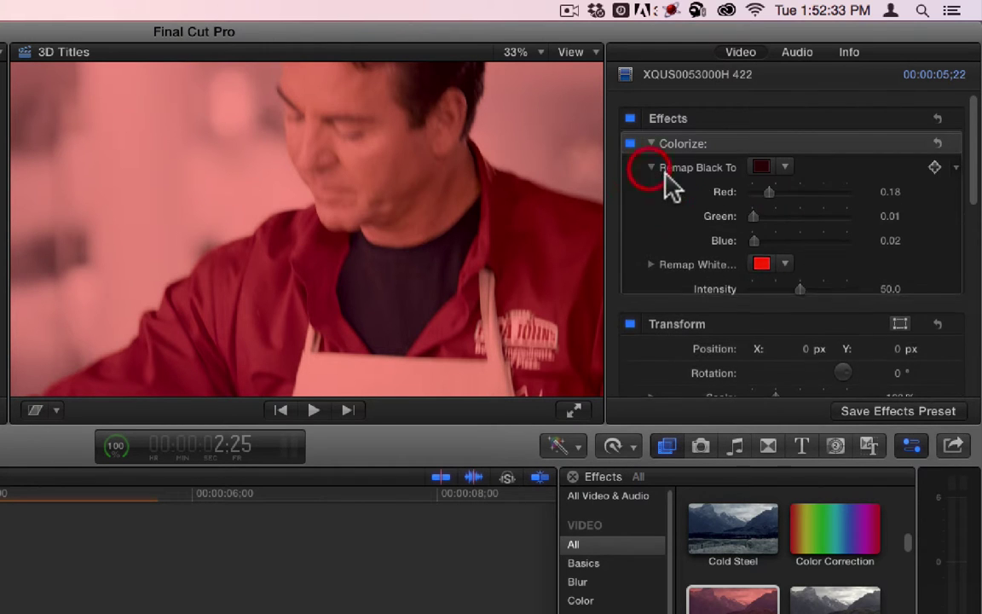
{"action": "left_click", "coordinate": [653, 167]}
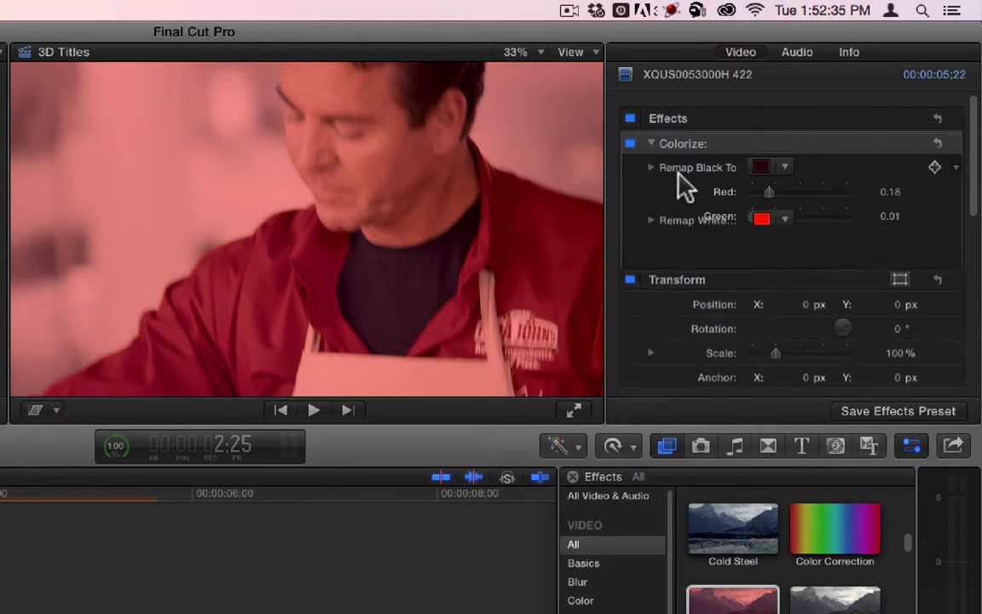
{"action": "left_click", "coordinate": [761, 166]}
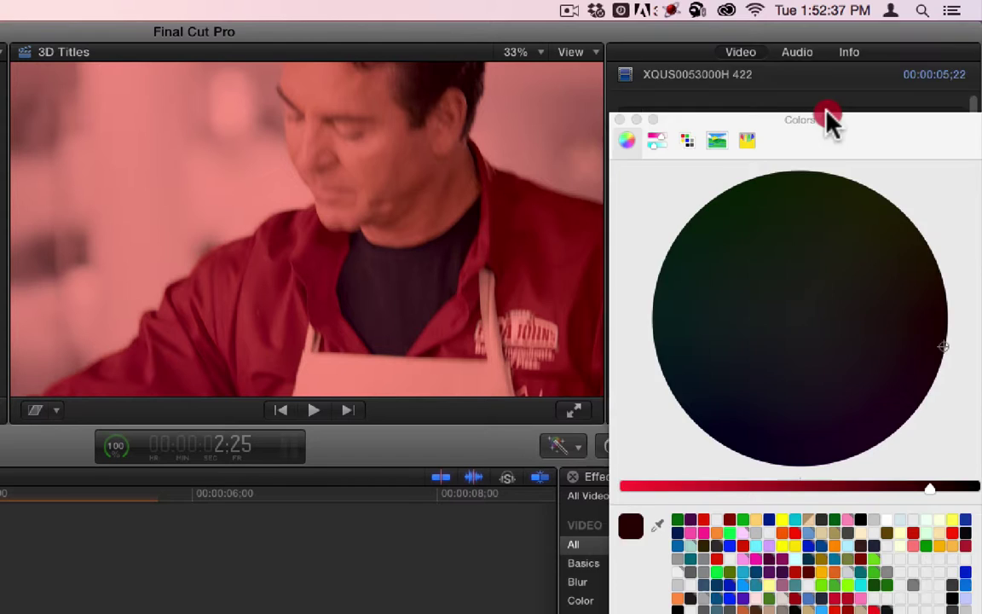
{"action": "left_click_drag", "start_coordinate": [828, 120], "coordinate": [795, 65]}
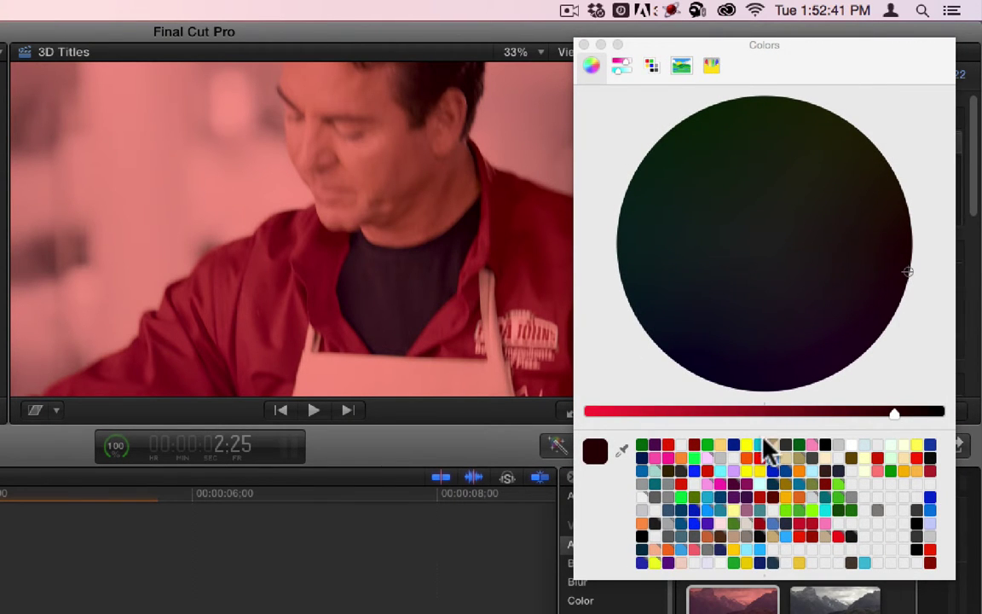
{"action": "left_click", "coordinate": [773, 470]}
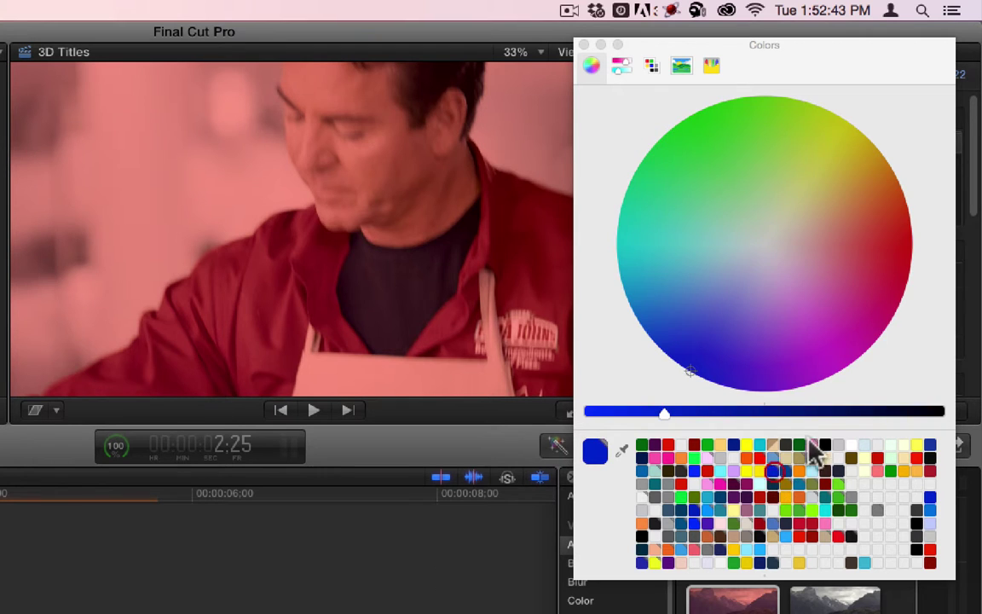
{"action": "left_click_drag", "start_coordinate": [664, 413], "coordinate": [574, 421]}
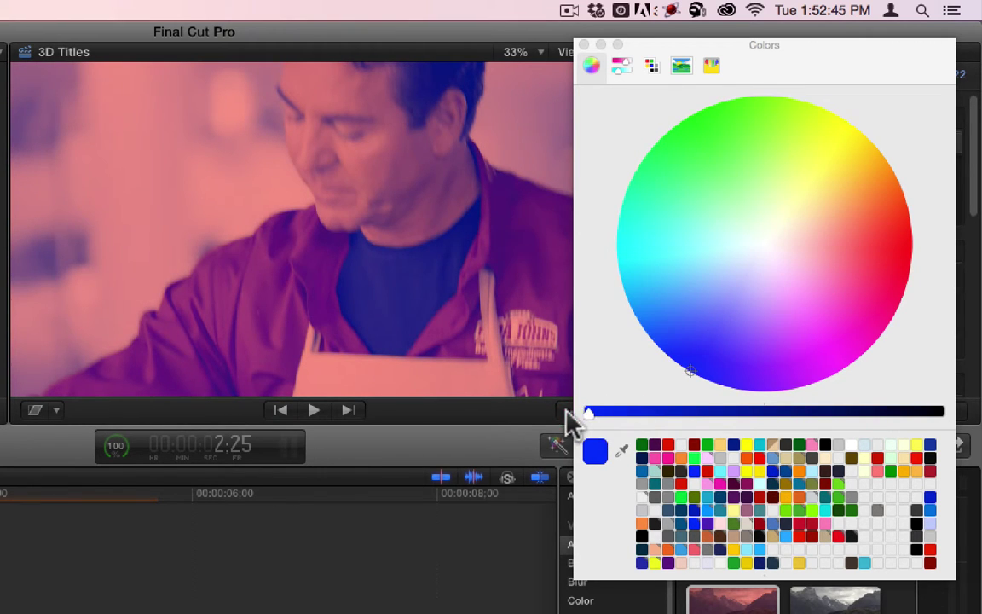
{"action": "left_click", "coordinate": [585, 45]}
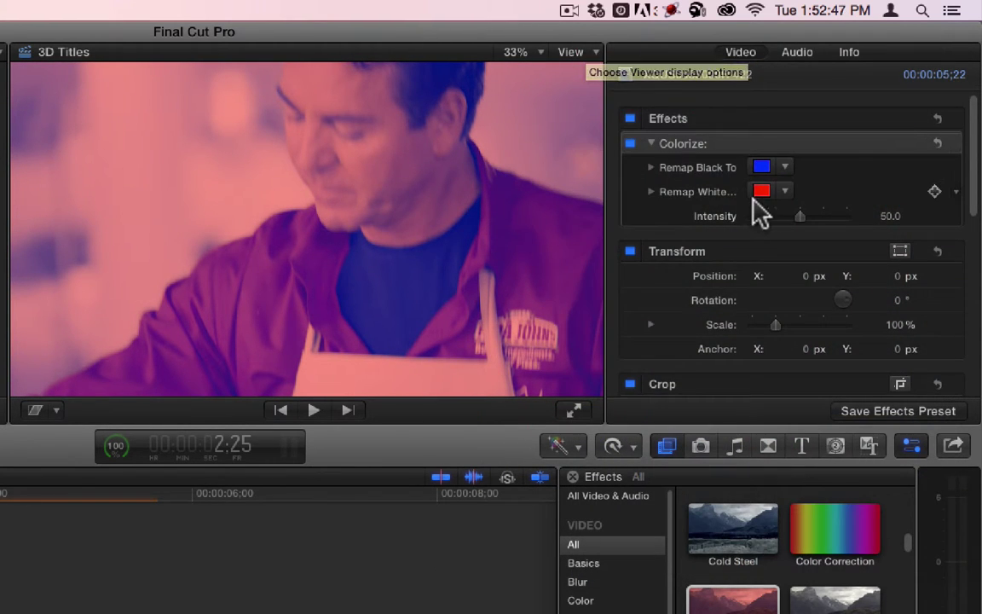
Keep Colorize whites mapped to red and raise Intensity to 100.
{"action": "left_click", "coordinate": [762, 193]}
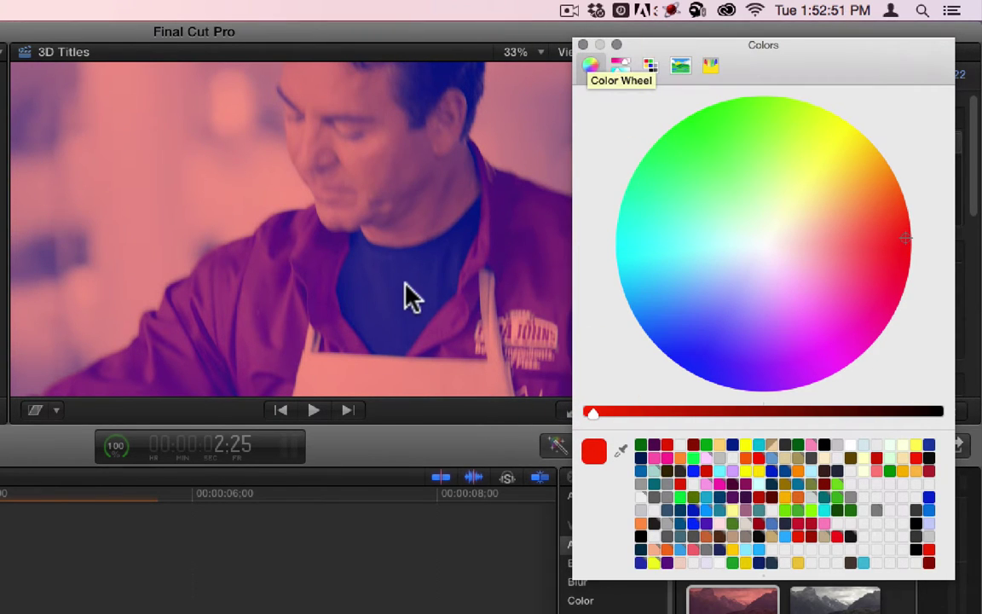
{"action": "left_click", "coordinate": [583, 45]}
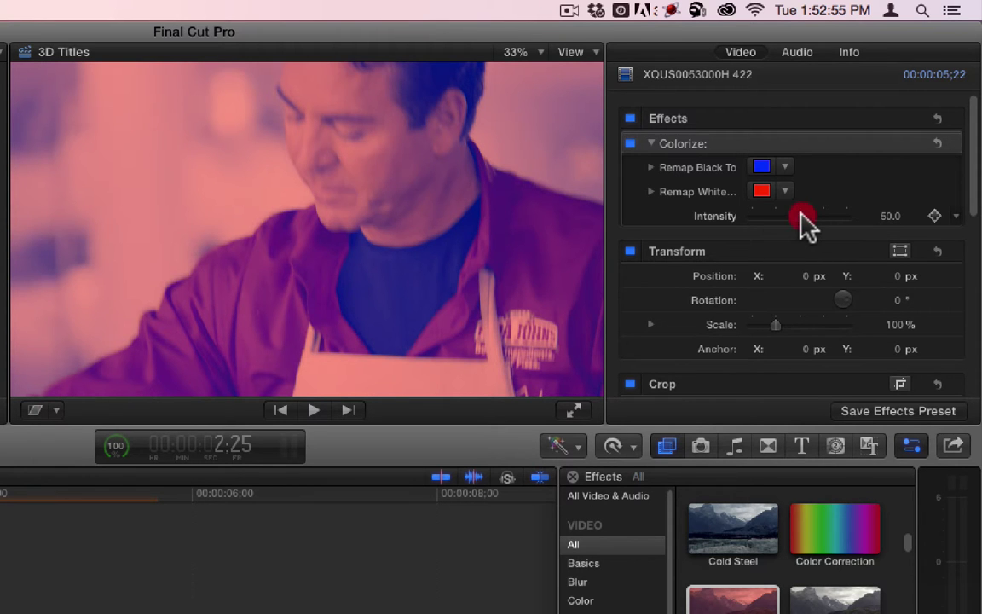
{"action": "left_click_drag", "start_coordinate": [801, 217], "coordinate": [856, 223]}
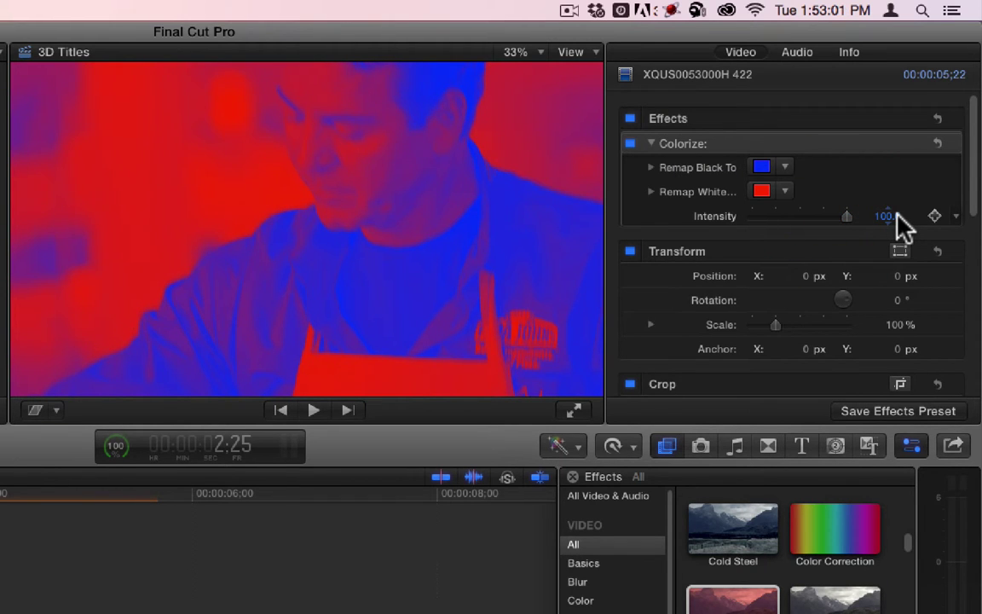
Lower the Colorize intensity and remap blacks to black.
{"action": "left_click_drag", "start_coordinate": [847, 217], "coordinate": [729, 219]}
{"action": "left_click", "coordinate": [761, 167]}
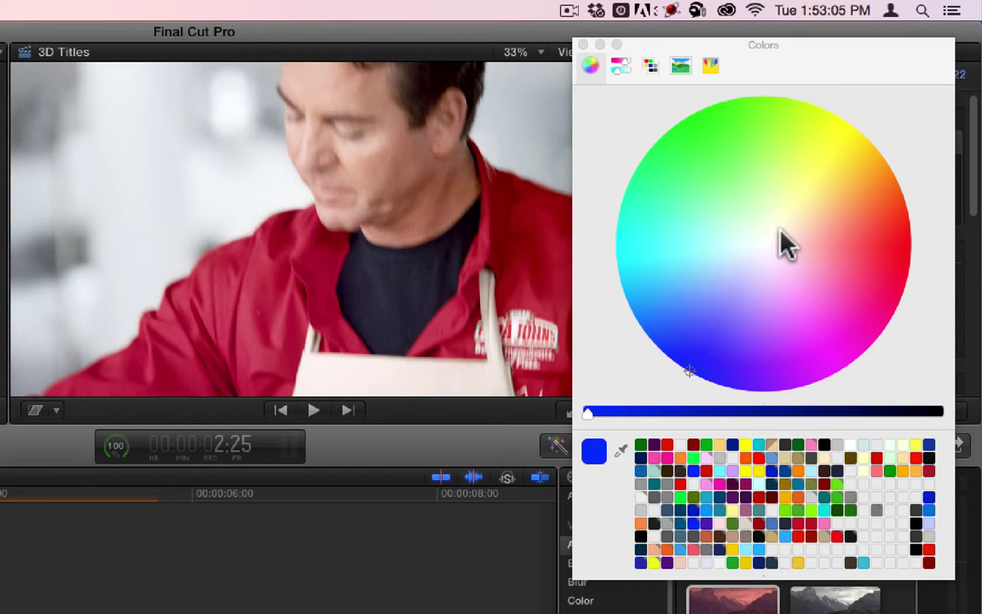
{"action": "left_click_drag", "start_coordinate": [671, 410], "coordinate": [972, 417]}
{"action": "left_click", "coordinate": [583, 45]}
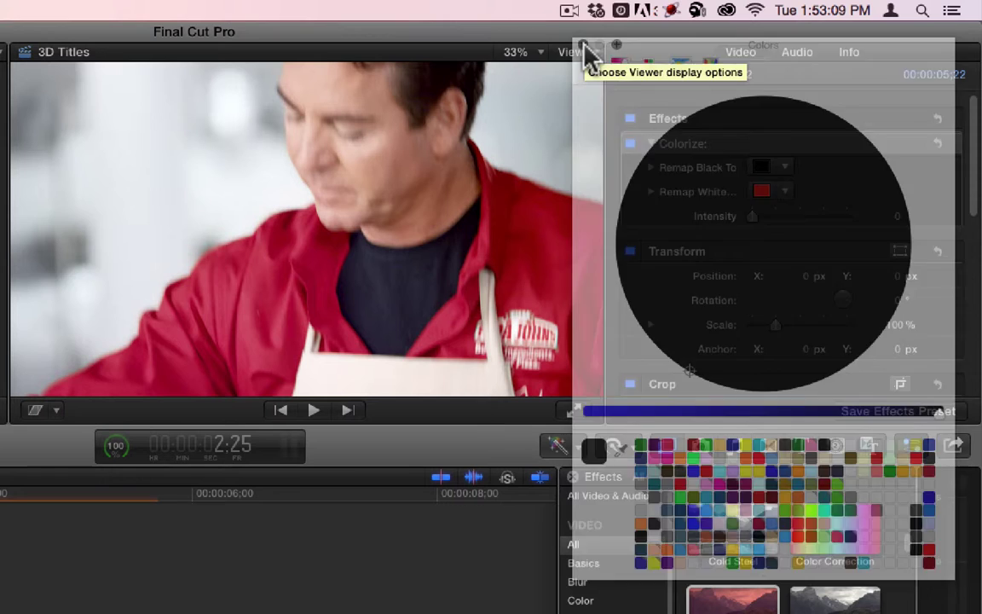
Remap Colorize whites to white and bring Intensity back to 0.
{"action": "left_click", "coordinate": [760, 193]}
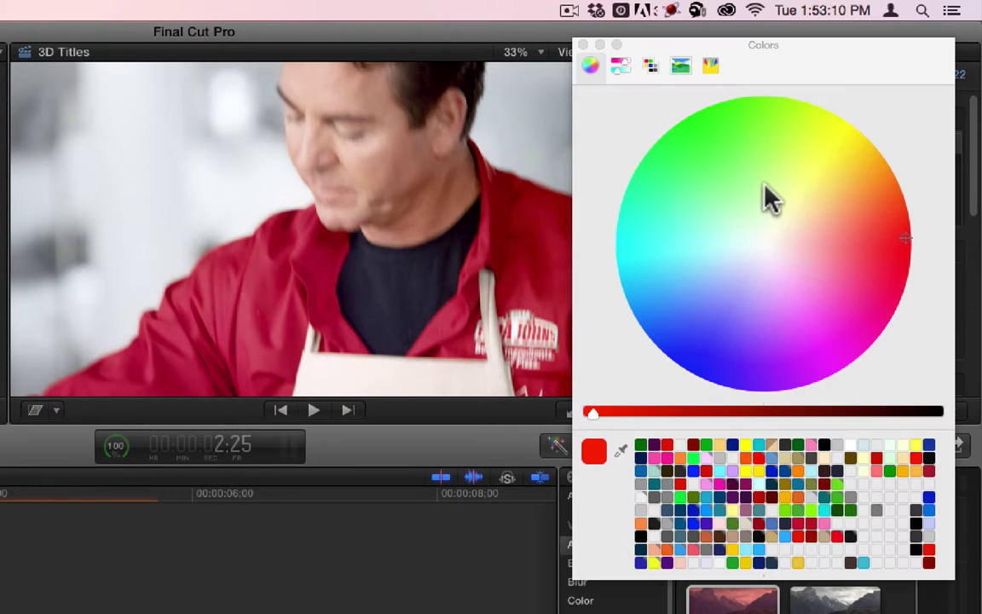
{"action": "left_click", "coordinate": [848, 447]}
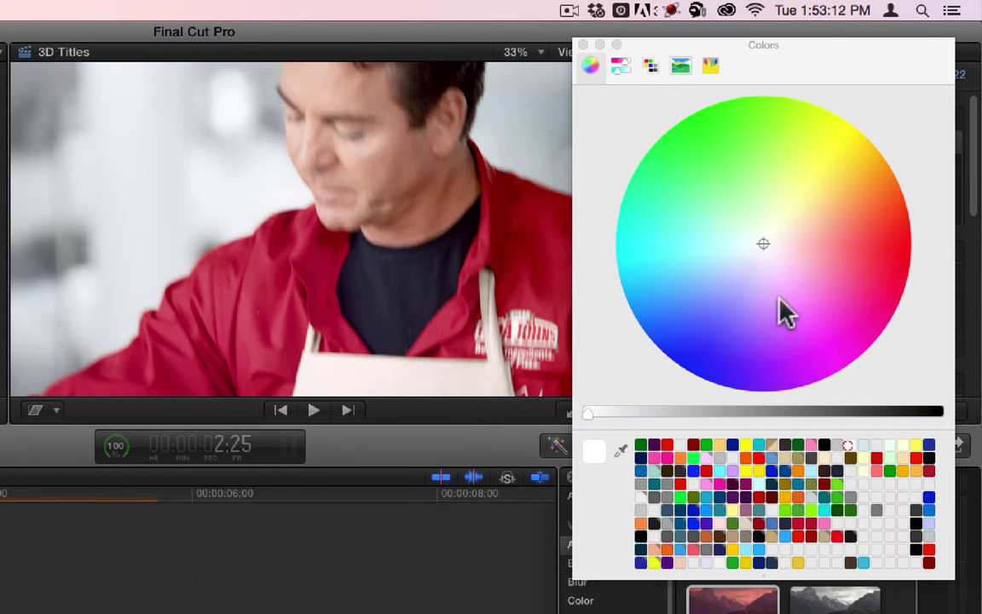
{"action": "left_click", "coordinate": [583, 44]}
{"action": "left_click_drag", "start_coordinate": [753, 216], "coordinate": [723, 216]}
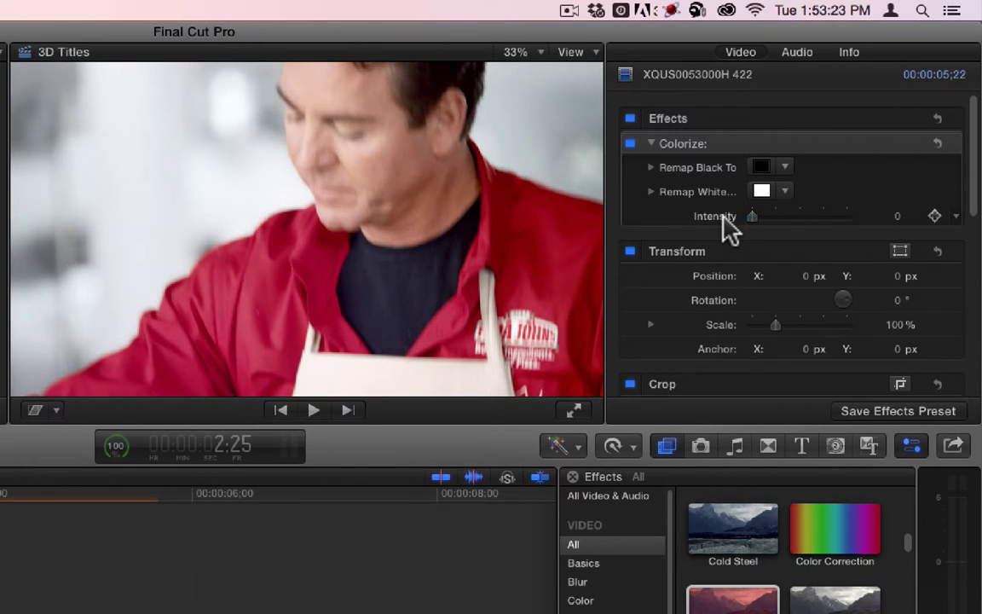
Invert the clip with Colorize: blacks to white, whites to black, Intensity 100.
{"action": "left_click", "coordinate": [755, 169]}
{"action": "left_click_drag", "start_coordinate": [691, 412], "coordinate": [567, 351]}
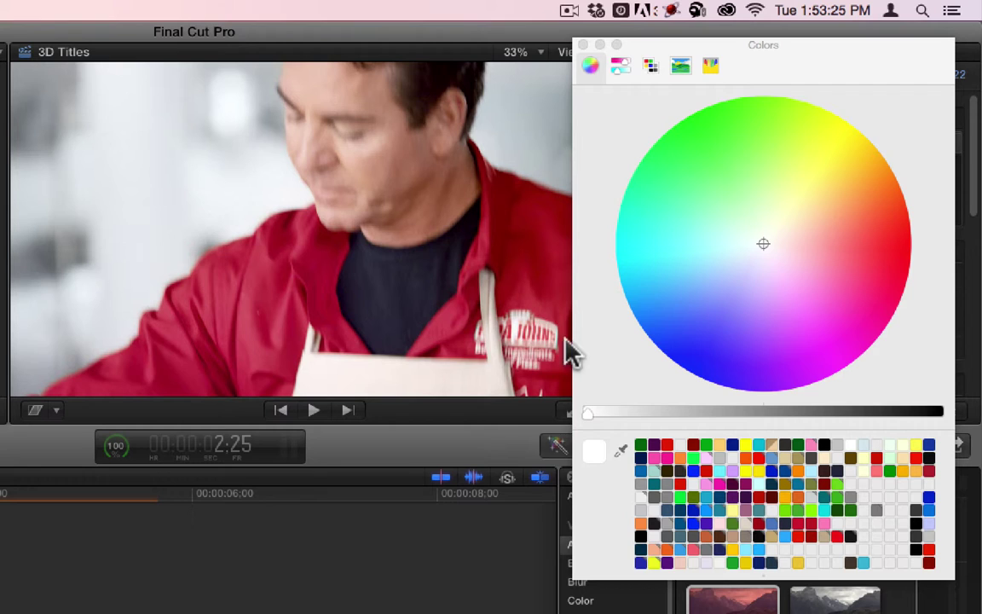
{"action": "left_click", "coordinate": [584, 45]}
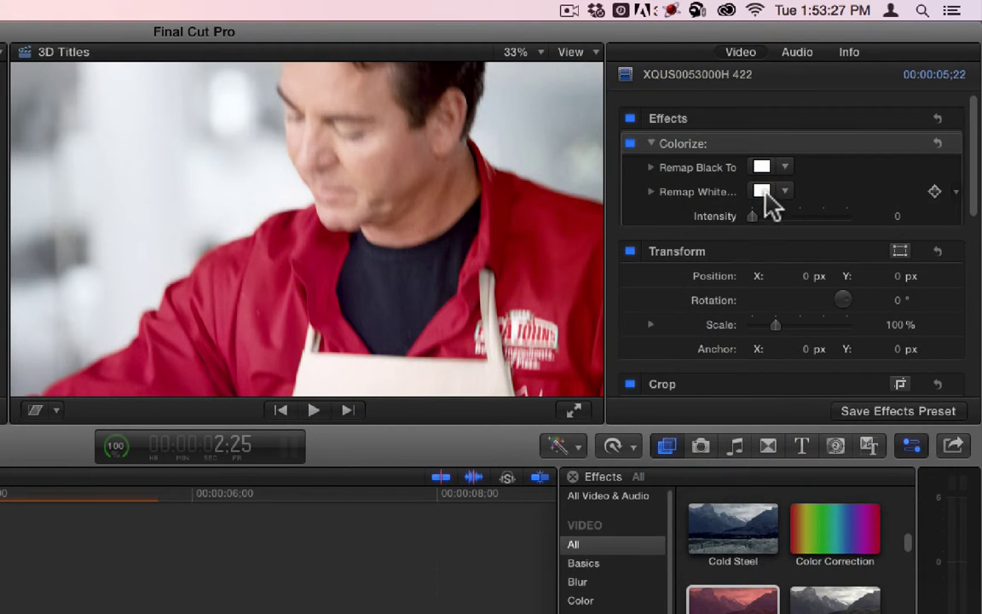
{"action": "left_click", "coordinate": [764, 194]}
{"action": "left_click_drag", "start_coordinate": [750, 412], "coordinate": [942, 412]}
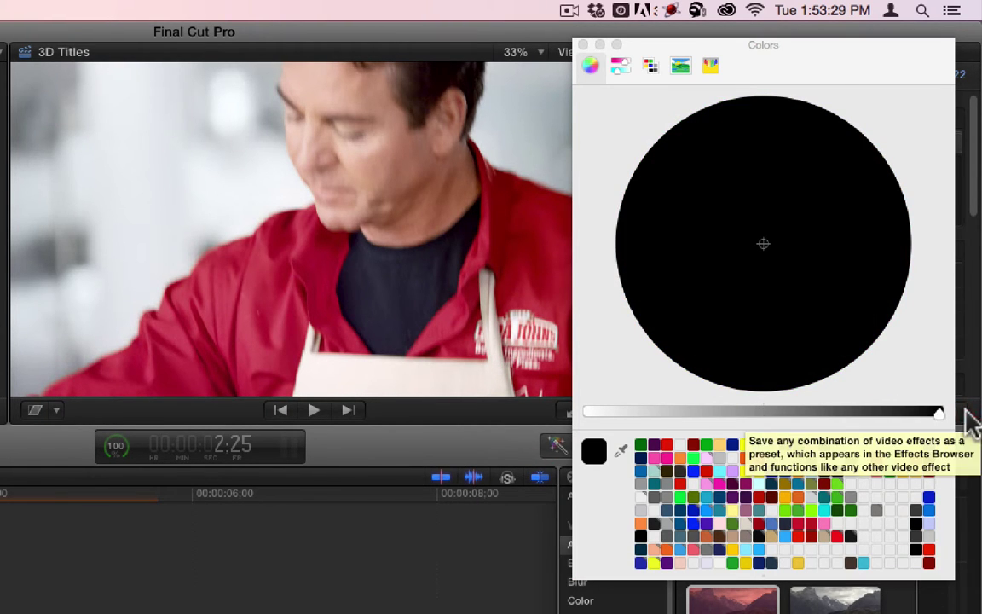
{"action": "left_click", "coordinate": [583, 45]}
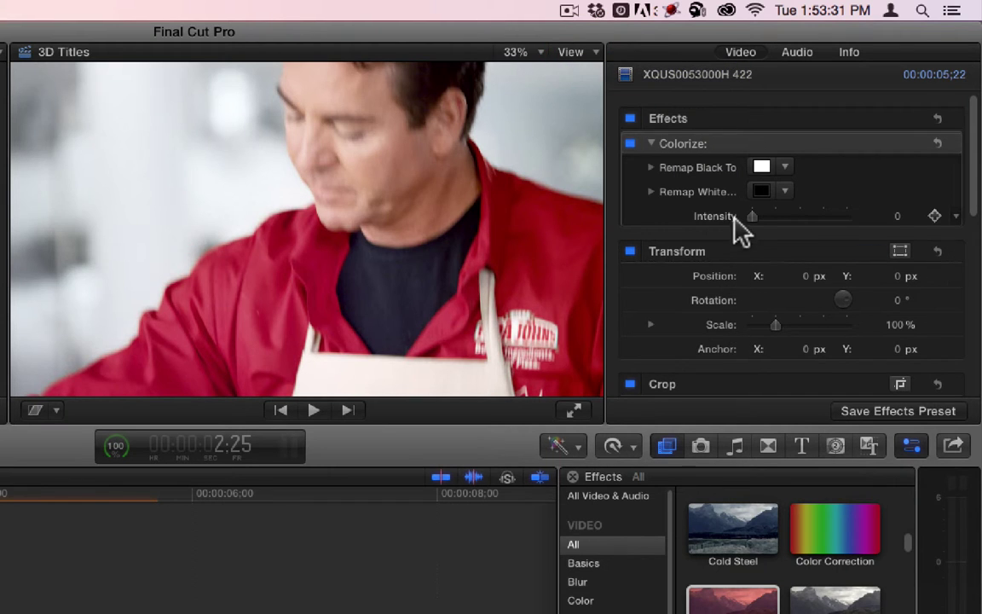
{"action": "left_click_drag", "start_coordinate": [751, 215], "coordinate": [866, 230]}
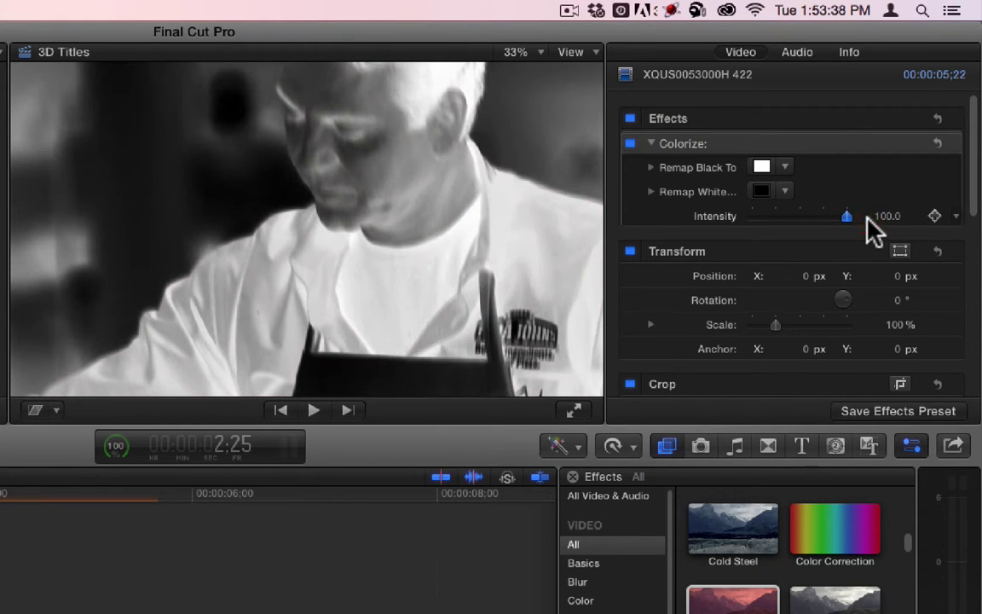
Change Colorize Remap Black To yellow and drag Intensity back to 0.
{"action": "left_click", "coordinate": [762, 168]}
{"action": "left_click_drag", "start_coordinate": [785, 205], "coordinate": [880, 87]}
{"action": "left_click", "coordinate": [582, 44]}
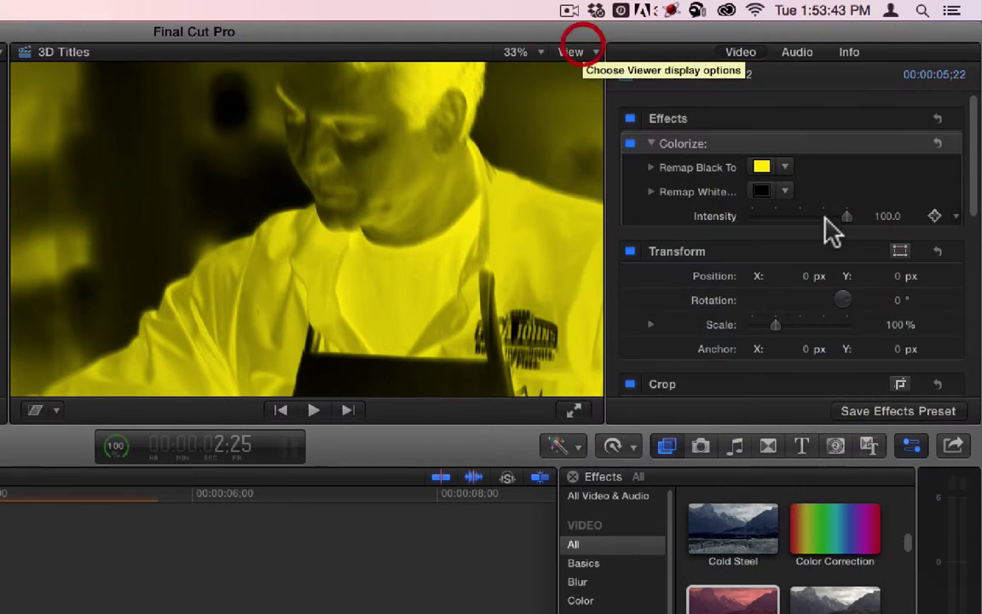
{"action": "left_click_drag", "start_coordinate": [847, 218], "coordinate": [706, 217]}
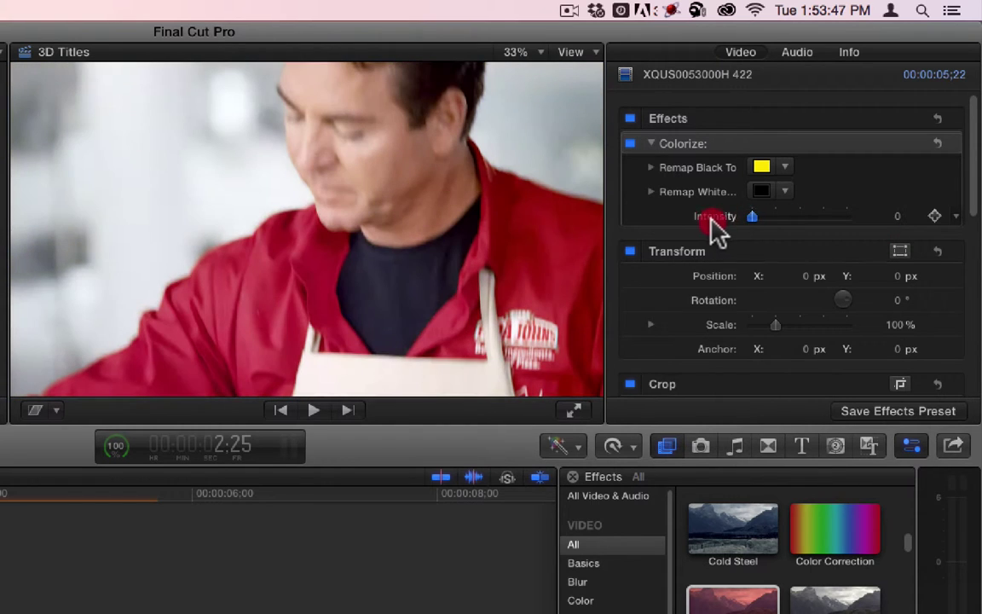
Set Colorize Remap Black To back to black.
{"action": "left_click", "coordinate": [761, 166]}
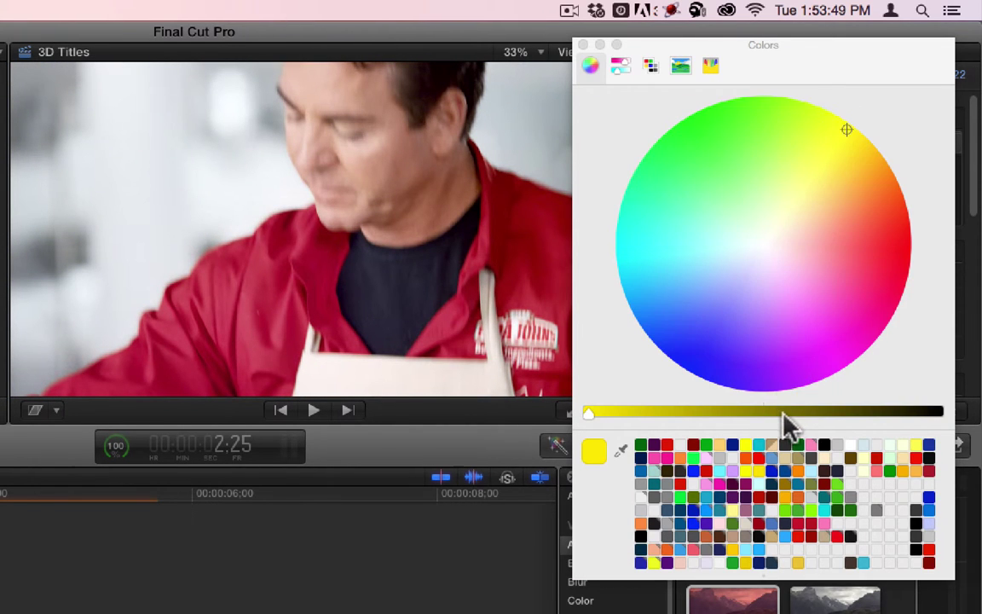
{"action": "left_click_drag", "start_coordinate": [783, 415], "coordinate": [942, 413]}
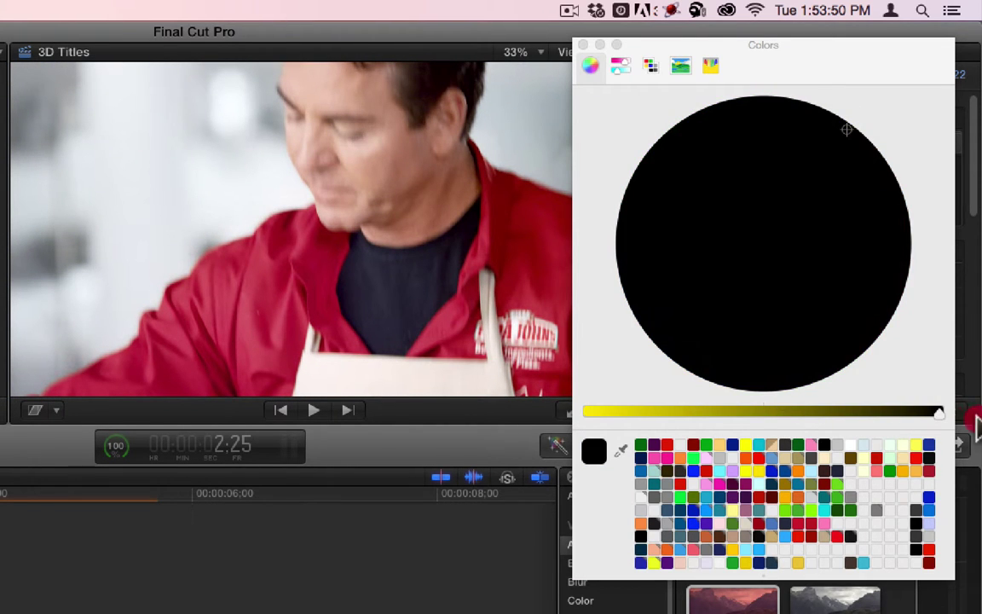
{"action": "left_click", "coordinate": [583, 44]}
Make Colorize Remap White To a bright yellow and raise Intensity to 100.
{"action": "left_click", "coordinate": [761, 191]}
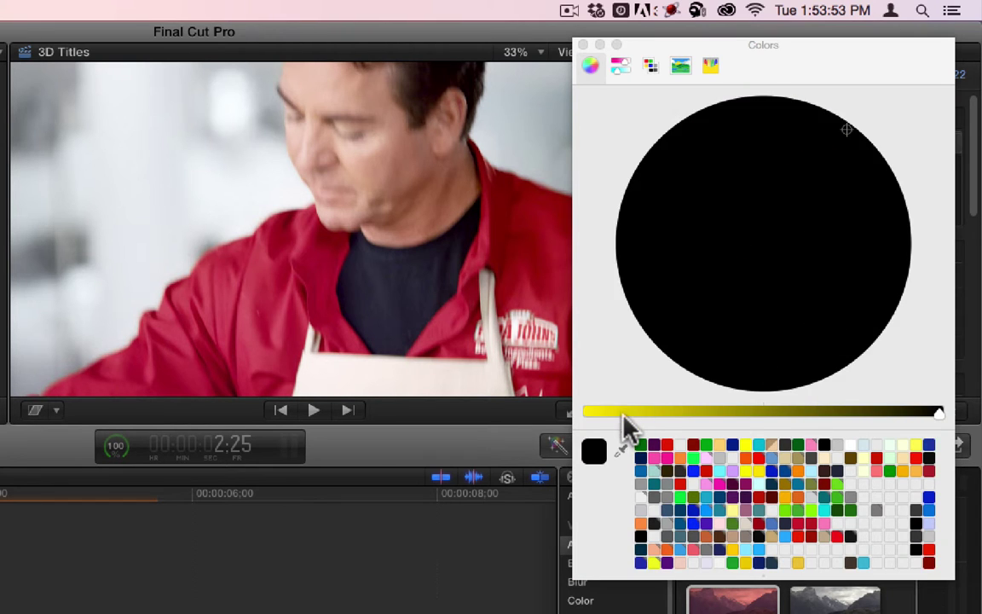
{"action": "left_click_drag", "start_coordinate": [622, 413], "coordinate": [561, 417]}
{"action": "left_click", "coordinate": [854, 104]}
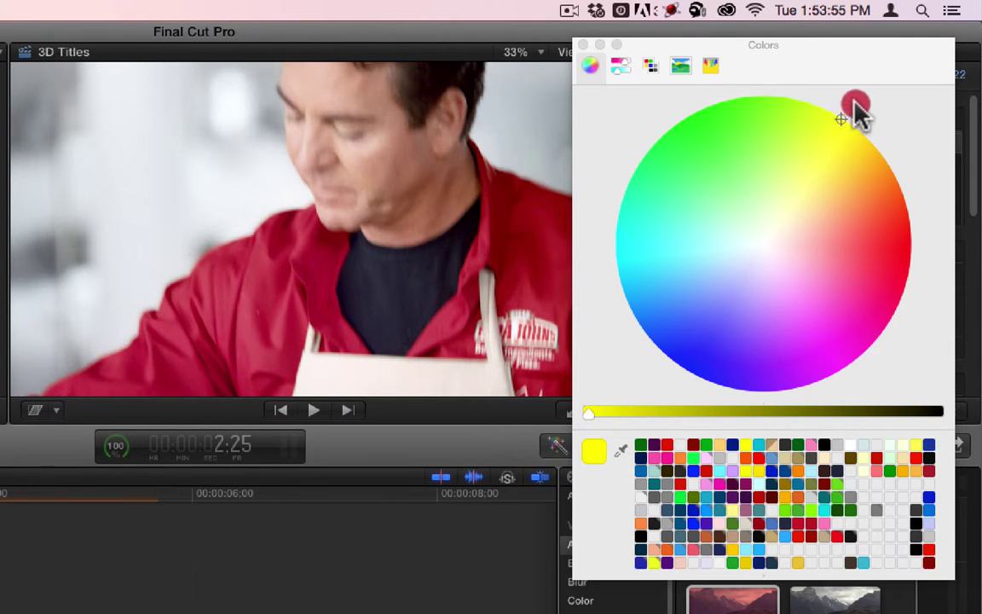
{"action": "left_click", "coordinate": [583, 45]}
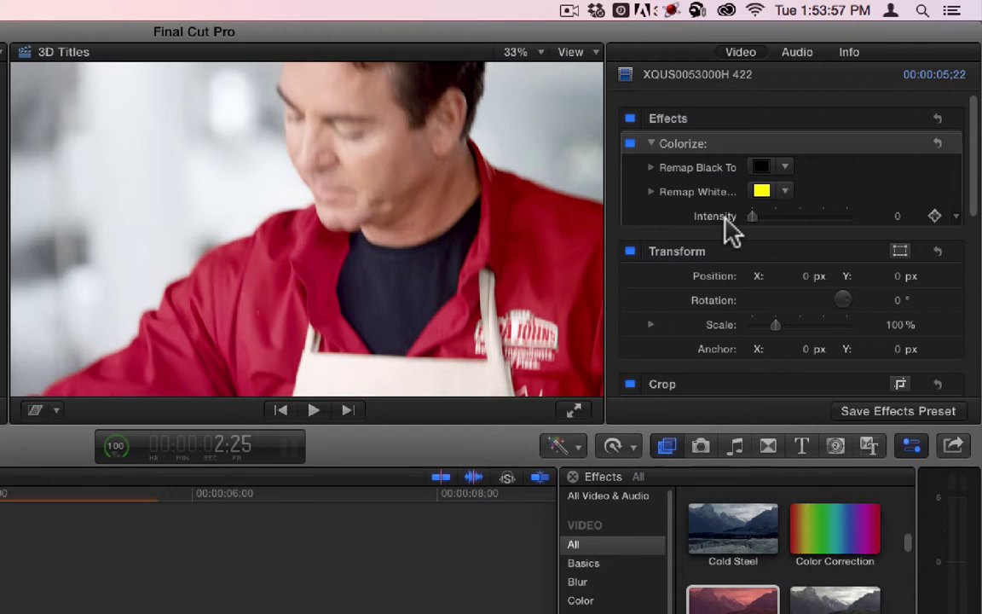
{"action": "left_click_drag", "start_coordinate": [752, 216], "coordinate": [916, 224]}
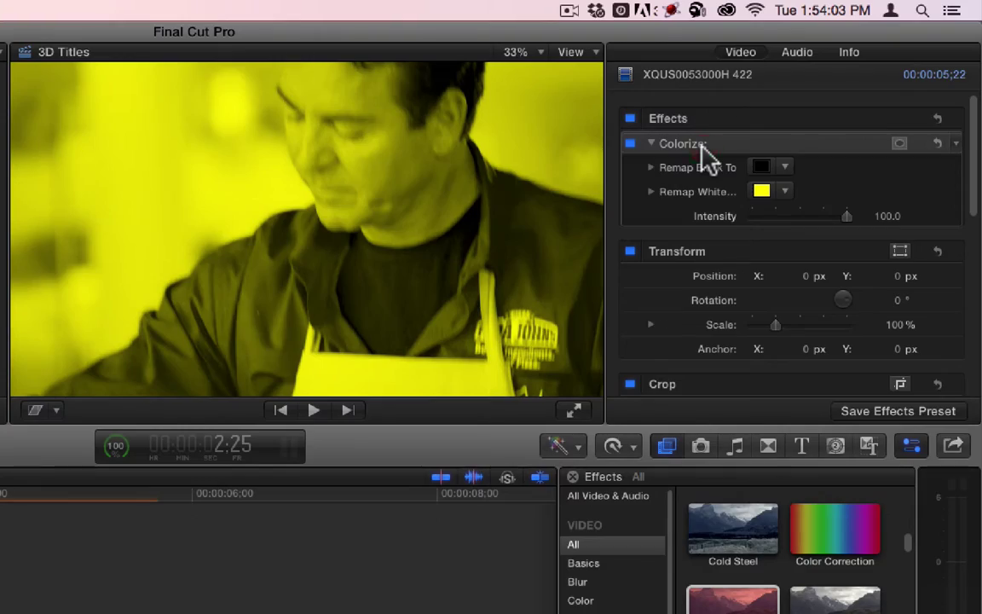
Delete Colorize, apply Combat to the interview clip, and leave its Amount at 100.
{"action": "key", "text": "BackSpace"}
{"action": "left_click_drag", "start_coordinate": [910, 390], "coordinate": [303, 456]}
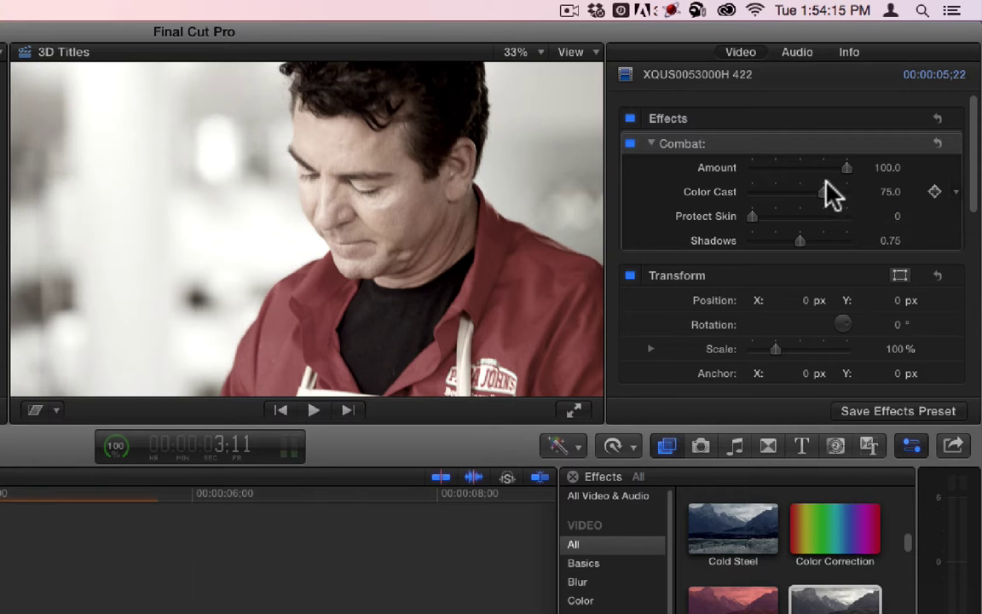
{"action": "left_click_drag", "start_coordinate": [844, 165], "coordinate": [819, 161]}
{"action": "left_click_drag", "start_coordinate": [910, 178], "coordinate": [886, 183]}
Adjust Combat's Color Cast slider, ending on a cooler look.
{"action": "left_click", "coordinate": [857, 167]}
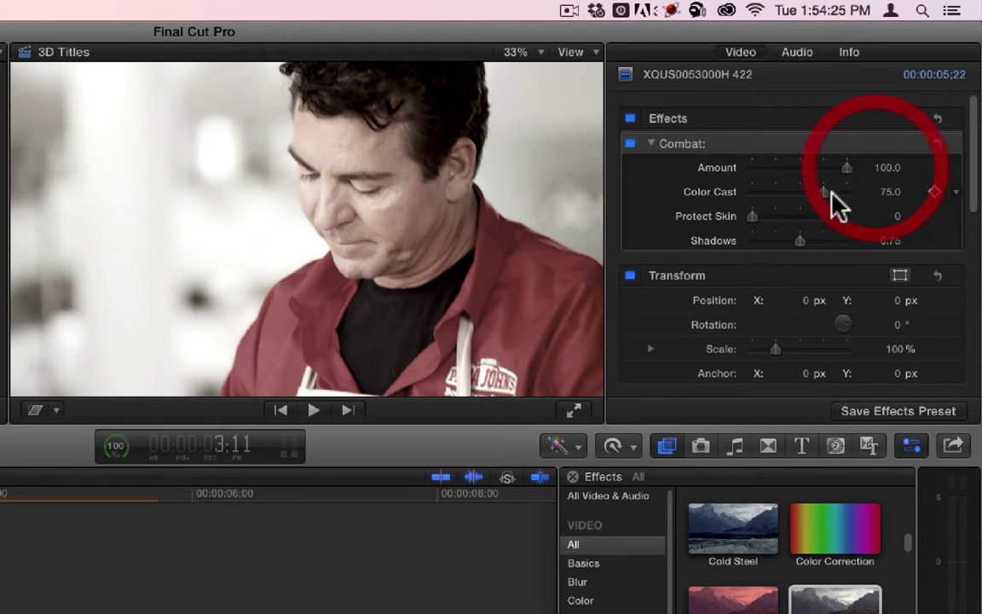
{"action": "mouse_move", "coordinate": [827, 191]}
{"action": "left_mouse_down"}
{"action": "mouse_move", "coordinate": [846, 189]}
{"action": "mouse_move", "coordinate": [744, 193]}
{"action": "mouse_move", "coordinate": [827, 189]}
{"action": "mouse_move", "coordinate": [748, 193]}
{"action": "mouse_move", "coordinate": [808, 193]}
{"action": "left_mouse_up"}
{"action": "left_click_drag", "start_coordinate": [878, 191], "coordinate": [823, 189]}
Set Combat Color Cast to 1.47, Protect Skin to 100 and Shadows to 0.72, previewing playback.
{"action": "left_click", "coordinate": [840, 192]}
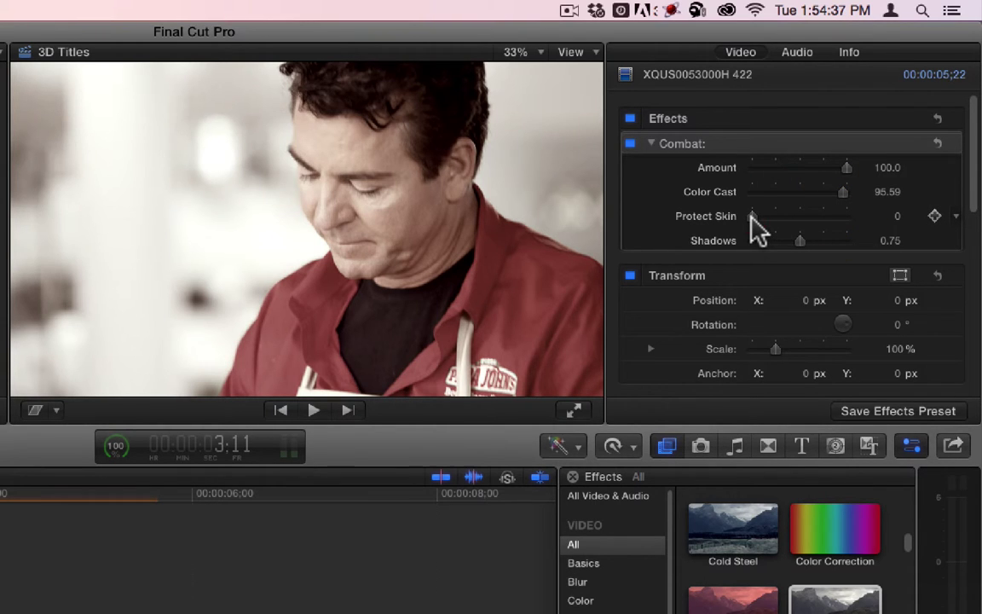
{"action": "mouse_move", "coordinate": [752, 217]}
{"action": "left_mouse_down"}
{"action": "mouse_move", "coordinate": [878, 217]}
{"action": "mouse_move", "coordinate": [862, 195]}
{"action": "mouse_move", "coordinate": [758, 194]}
{"action": "mouse_move", "coordinate": [774, 195]}
{"action": "mouse_move", "coordinate": [759, 208]}
{"action": "left_mouse_up"}
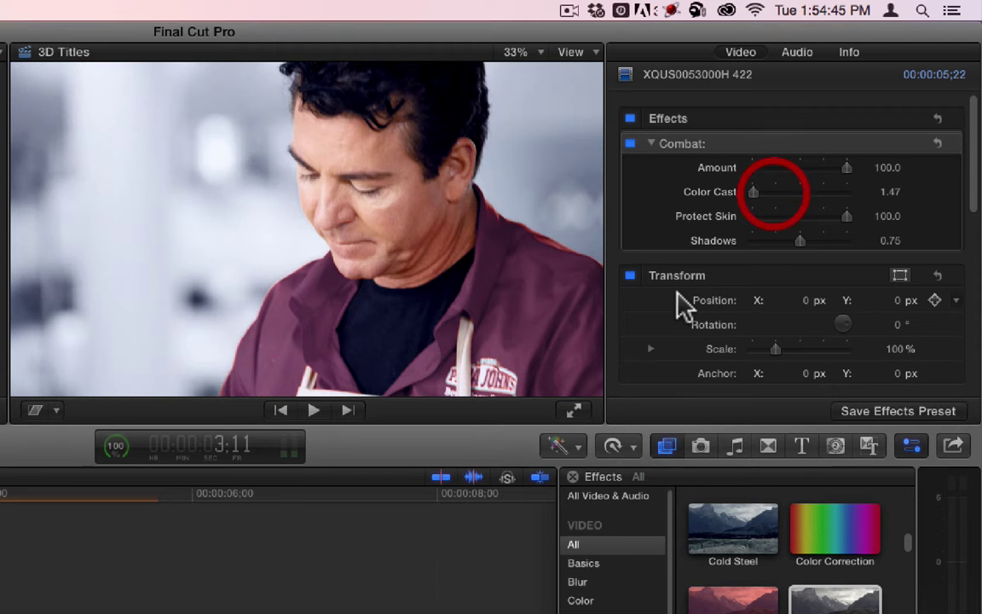
{"action": "key", "text": "space"}
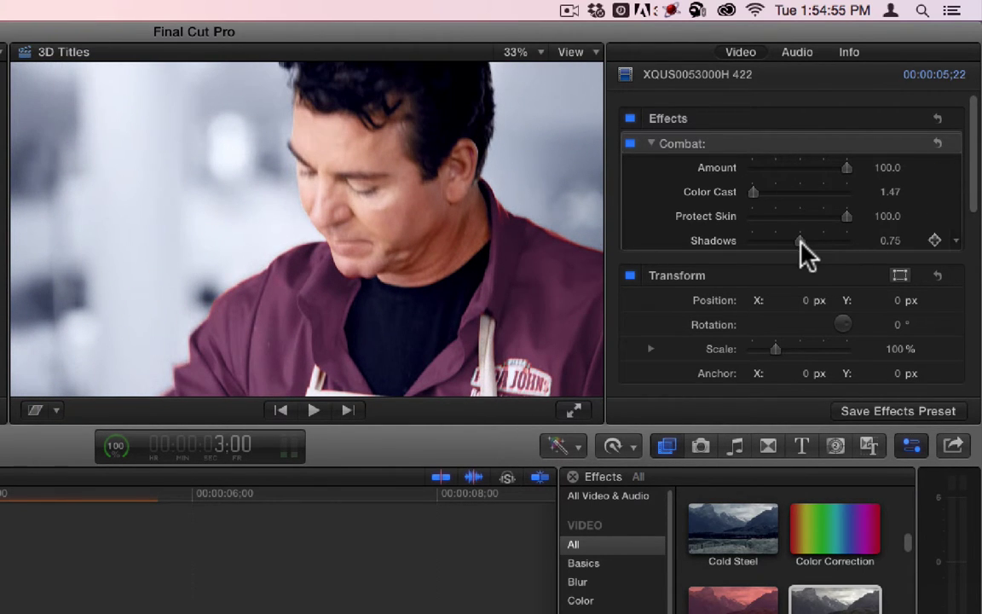
{"action": "mouse_move", "coordinate": [802, 245]}
{"action": "left_mouse_down"}
{"action": "mouse_move", "coordinate": [754, 244]}
{"action": "mouse_move", "coordinate": [839, 245]}
{"action": "mouse_move", "coordinate": [771, 241]}
{"action": "mouse_move", "coordinate": [794, 242]}
{"action": "left_mouse_up"}
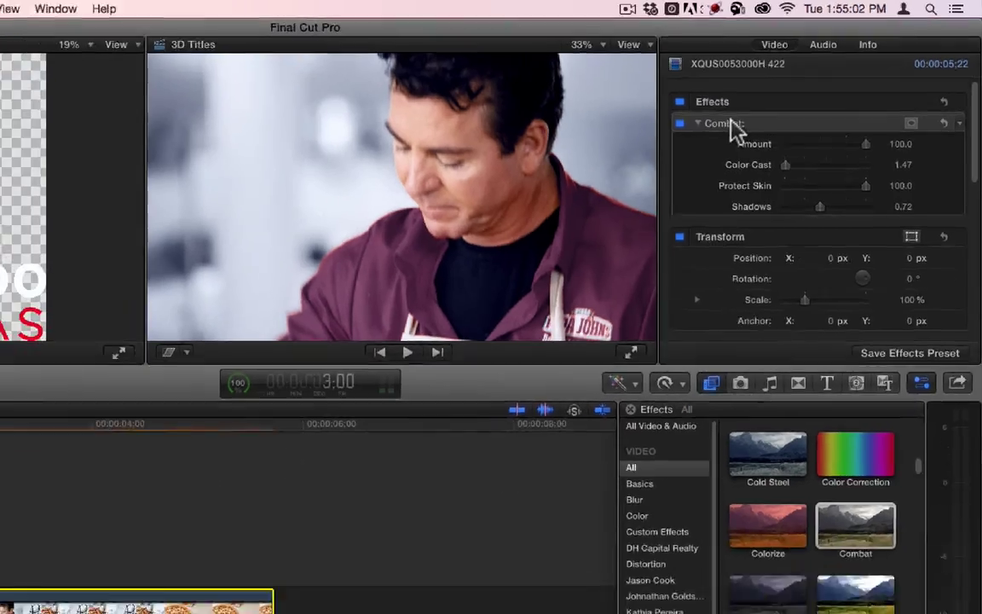
Delete Combat, apply Cool Tones to the interview clip, and test its Amount, settling at 100.
{"action": "left_click", "coordinate": [730, 126]}
{"action": "key", "text": "BackSpace"}
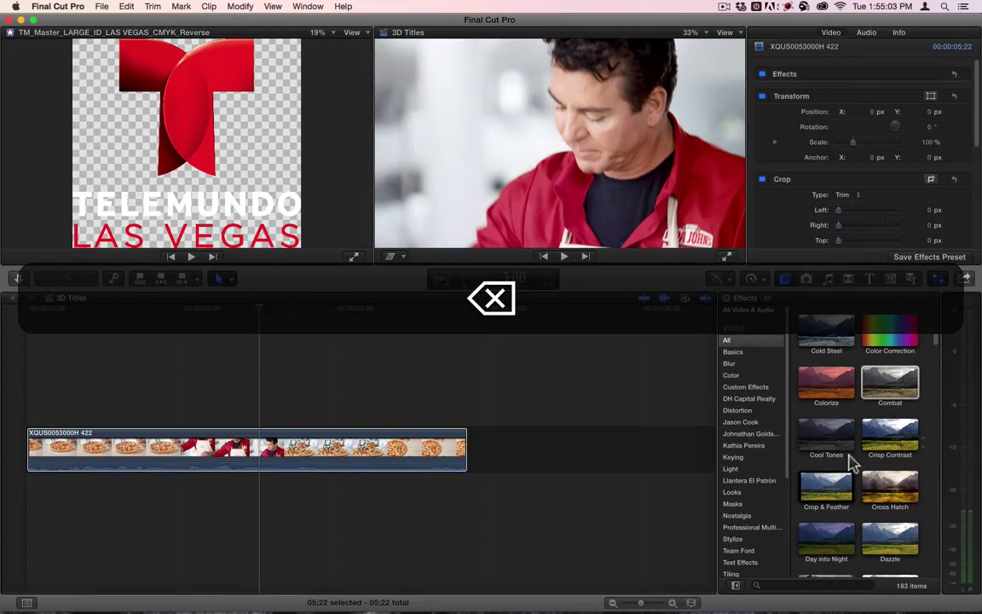
{"action": "left_click_drag", "start_coordinate": [768, 601], "coordinate": [57, 613]}
{"action": "left_click_drag", "start_coordinate": [309, 449], "coordinate": [312, 450]}
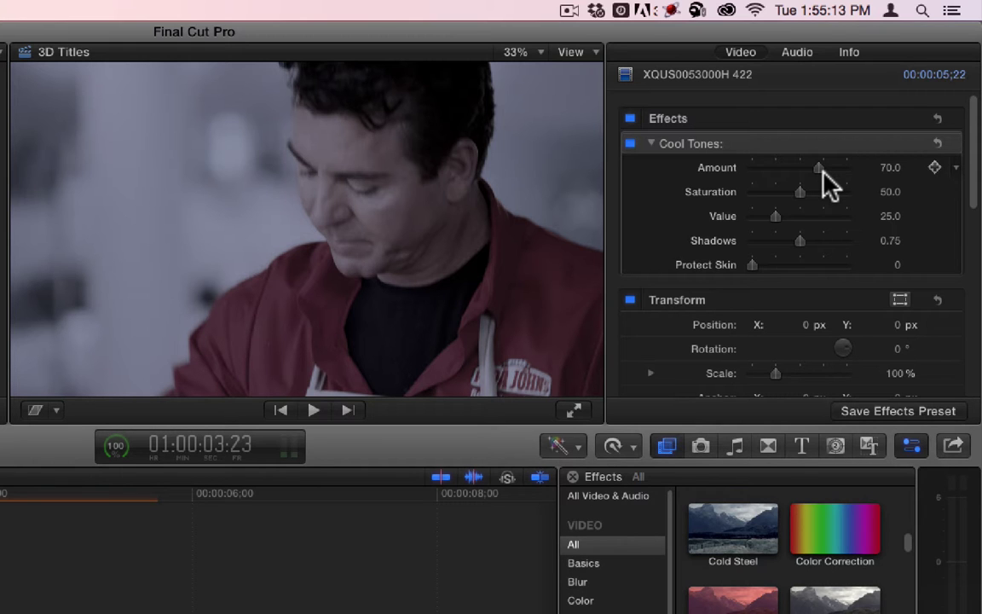
{"action": "left_click_drag", "start_coordinate": [824, 166], "coordinate": [864, 163]}
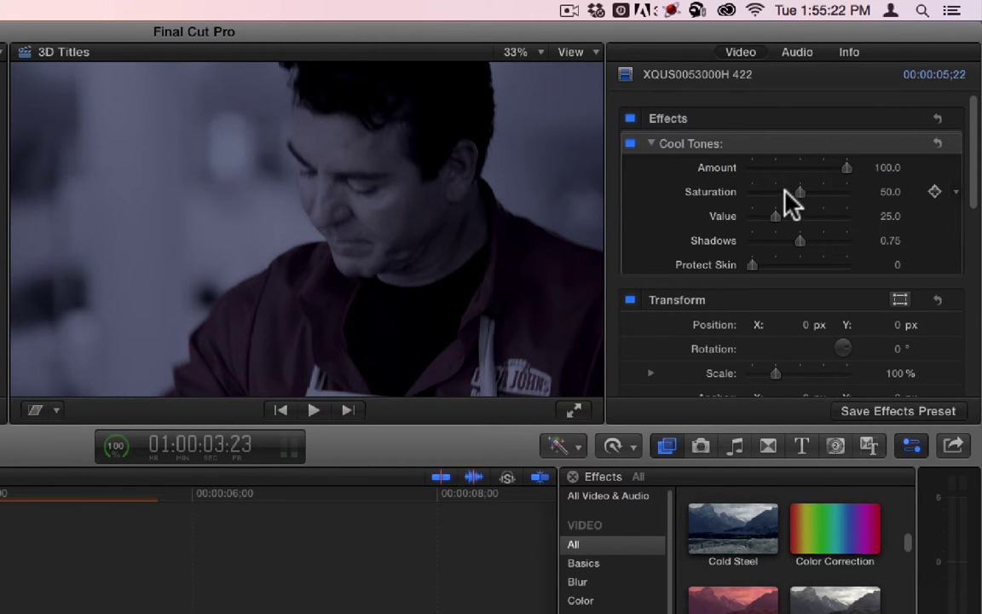
Set Cool Tones Saturation to 100 and raise Value to about 84.8.
{"action": "left_click_drag", "start_coordinate": [798, 194], "coordinate": [754, 200]}
{"action": "left_click_drag", "start_coordinate": [848, 196], "coordinate": [878, 201]}
{"action": "left_click_drag", "start_coordinate": [806, 198], "coordinate": [693, 197]}
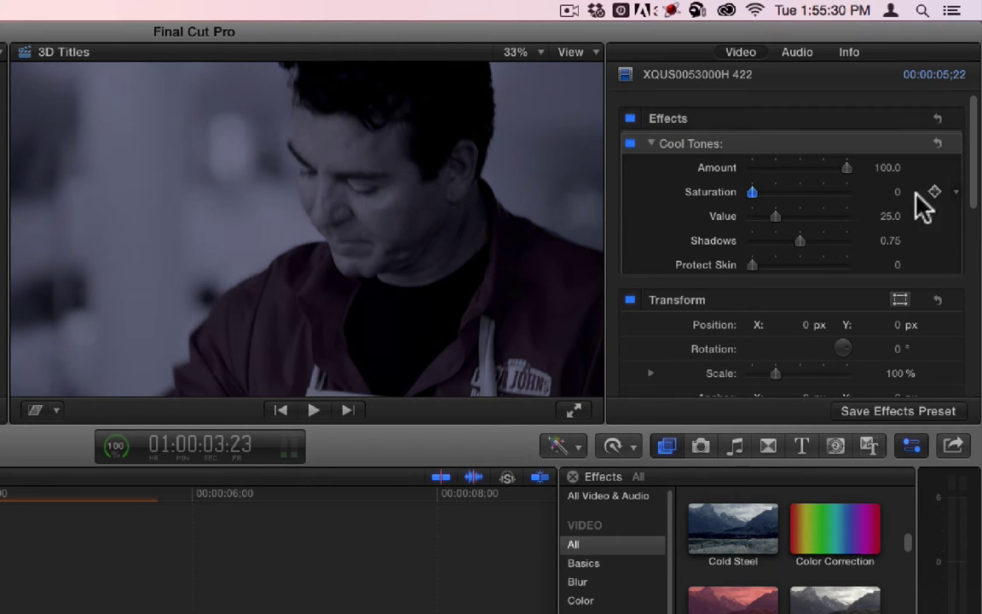
{"action": "left_click_drag", "start_coordinate": [915, 194], "coordinate": [947, 183]}
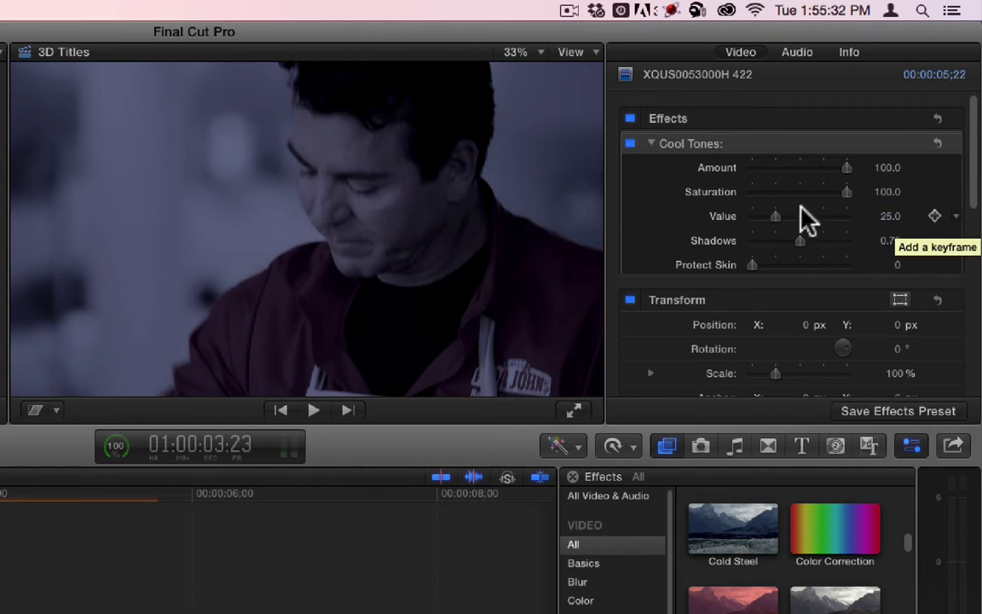
{"action": "left_click_drag", "start_coordinate": [776, 217], "coordinate": [927, 247]}
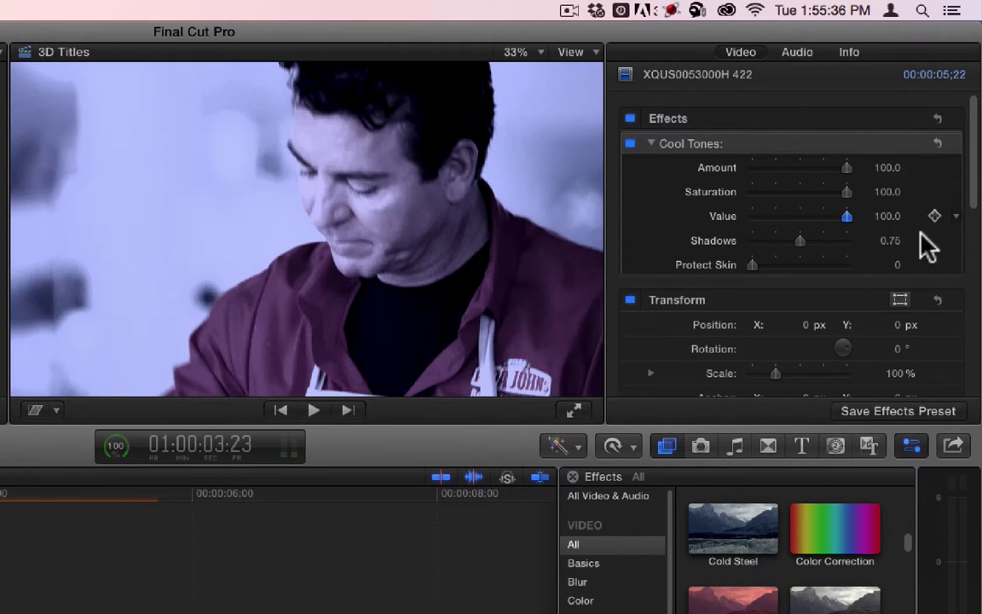
Dial Cool Tones to Amount 81.37, Saturation 62.75, Value 61.27, Shadows 1.0, Protect Skin 100.
{"action": "mouse_move", "coordinate": [850, 247]}
{"action": "left_mouse_down"}
{"action": "mouse_move", "coordinate": [820, 240]}
{"action": "mouse_move", "coordinate": [844, 233]}
{"action": "mouse_move", "coordinate": [765, 248]}
{"action": "mouse_move", "coordinate": [872, 245]}
{"action": "mouse_move", "coordinate": [842, 219]}
{"action": "mouse_move", "coordinate": [787, 222]}
{"action": "mouse_move", "coordinate": [891, 229]}
{"action": "mouse_move", "coordinate": [772, 245]}
{"action": "mouse_move", "coordinate": [867, 245]}
{"action": "mouse_move", "coordinate": [822, 250]}
{"action": "mouse_move", "coordinate": [849, 247]}
{"action": "left_mouse_up"}
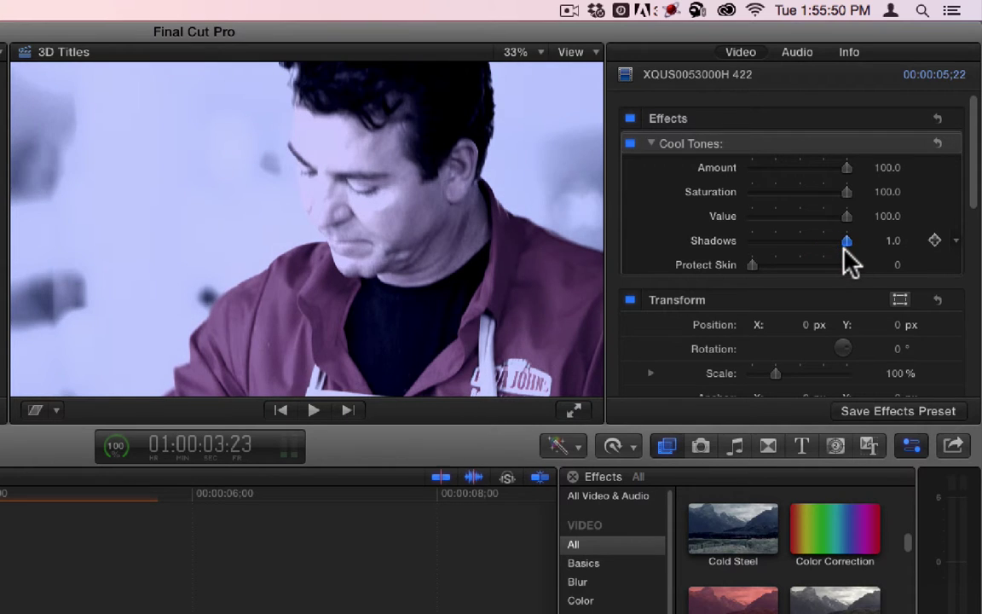
{"action": "left_click_drag", "start_coordinate": [753, 262], "coordinate": [823, 257]}
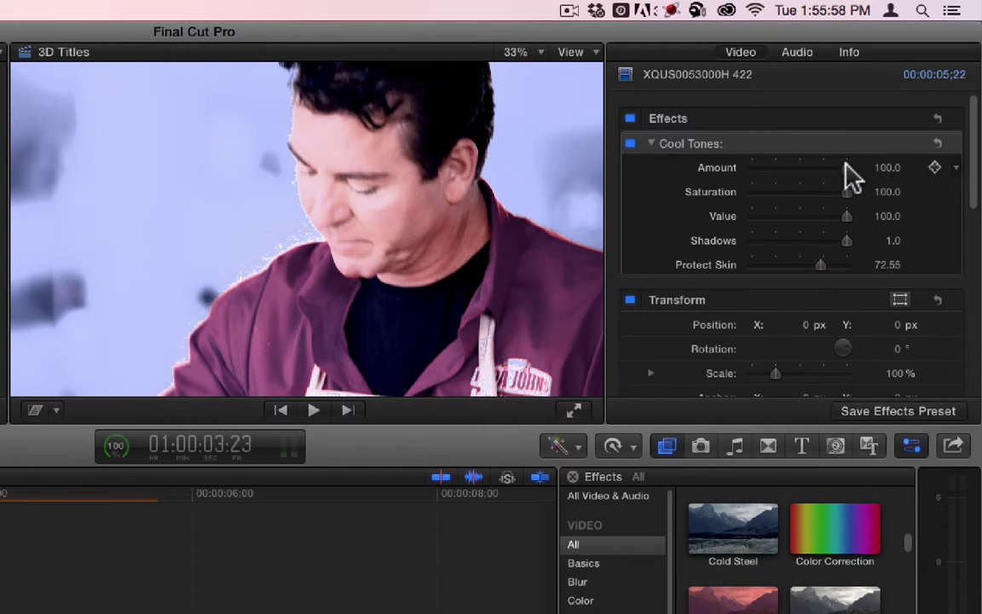
{"action": "left_click_drag", "start_coordinate": [848, 169], "coordinate": [814, 226]}
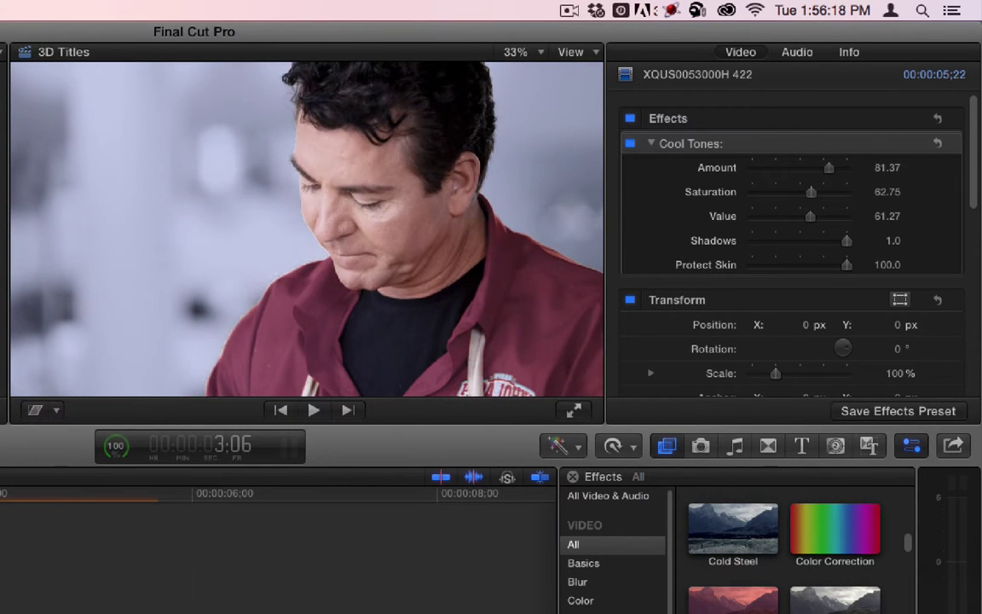
Delete Cool Tones, apply Crisp Contrast to the clip, and compare Amount 0 against 100.
{"action": "left_click", "coordinate": [750, 142]}
{"action": "key", "text": "BackSpace"}
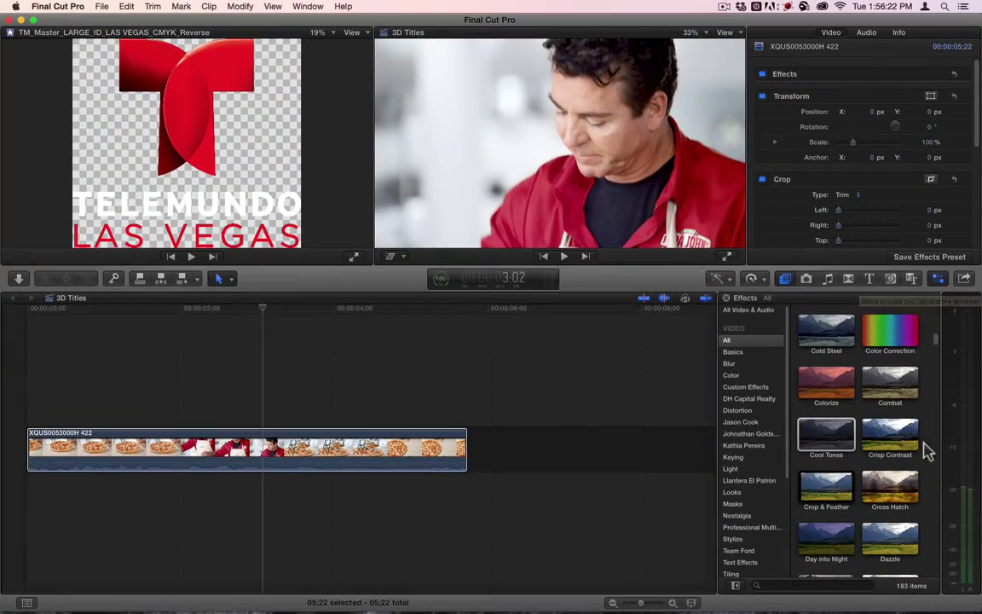
{"action": "left_click_drag", "start_coordinate": [895, 449], "coordinate": [334, 447]}
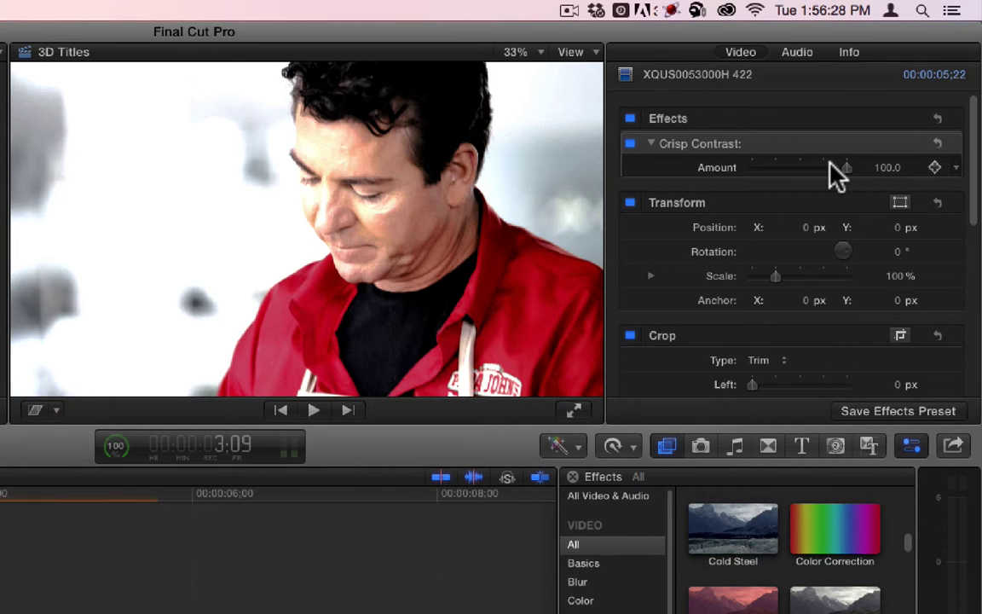
{"action": "left_click_drag", "start_coordinate": [836, 160], "coordinate": [735, 176]}
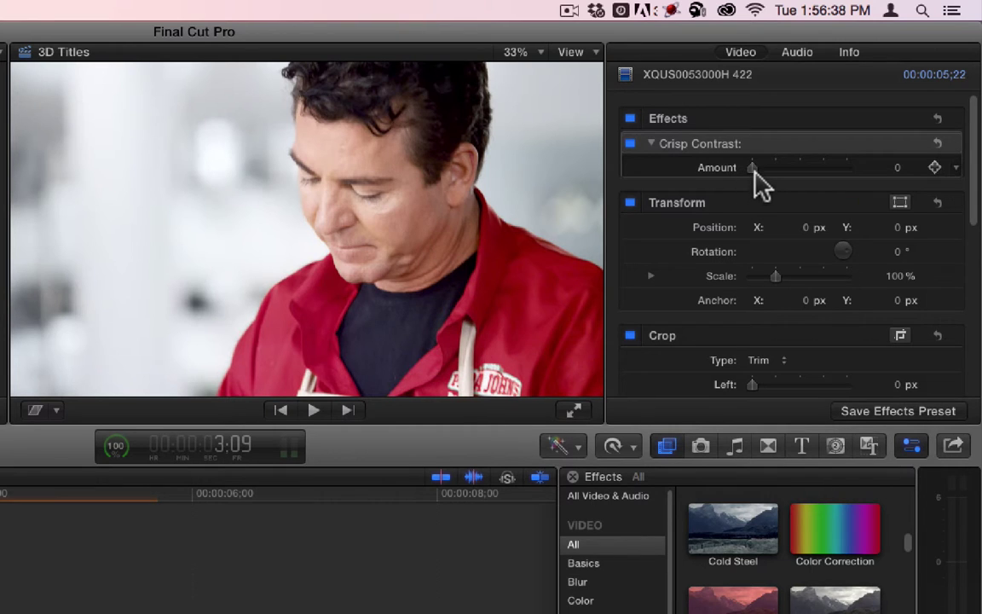
{"action": "left_click_drag", "start_coordinate": [753, 166], "coordinate": [870, 176]}
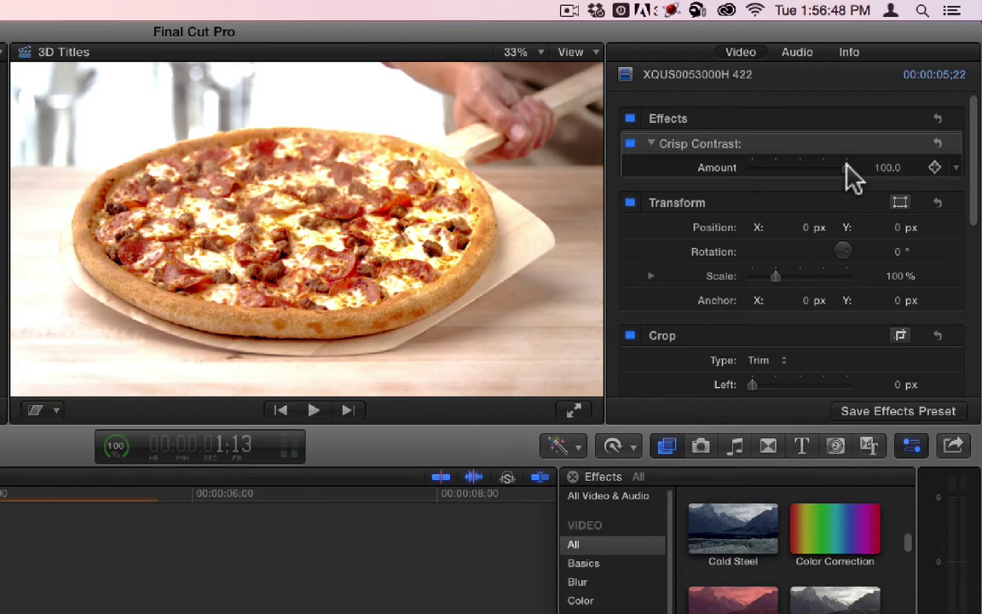
{"action": "mouse_move", "coordinate": [845, 168]}
{"action": "left_mouse_down"}
{"action": "mouse_move", "coordinate": [704, 167]}
{"action": "mouse_move", "coordinate": [859, 176]}
{"action": "left_mouse_up"}
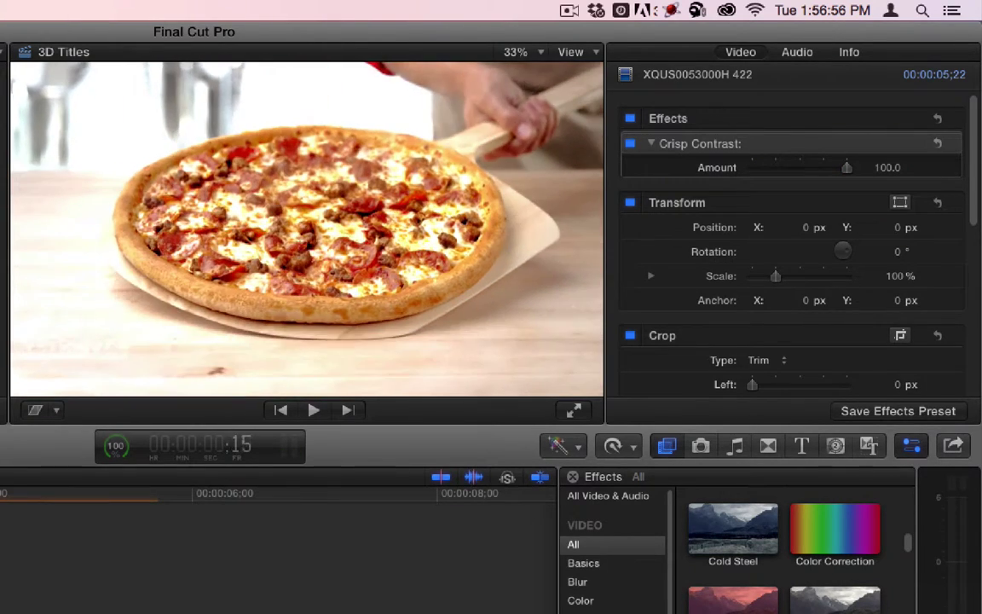
Preview playback, drop Crisp Contrast Amount to 0, and move the playhead to about 5:00.
{"action": "key", "text": "space"}
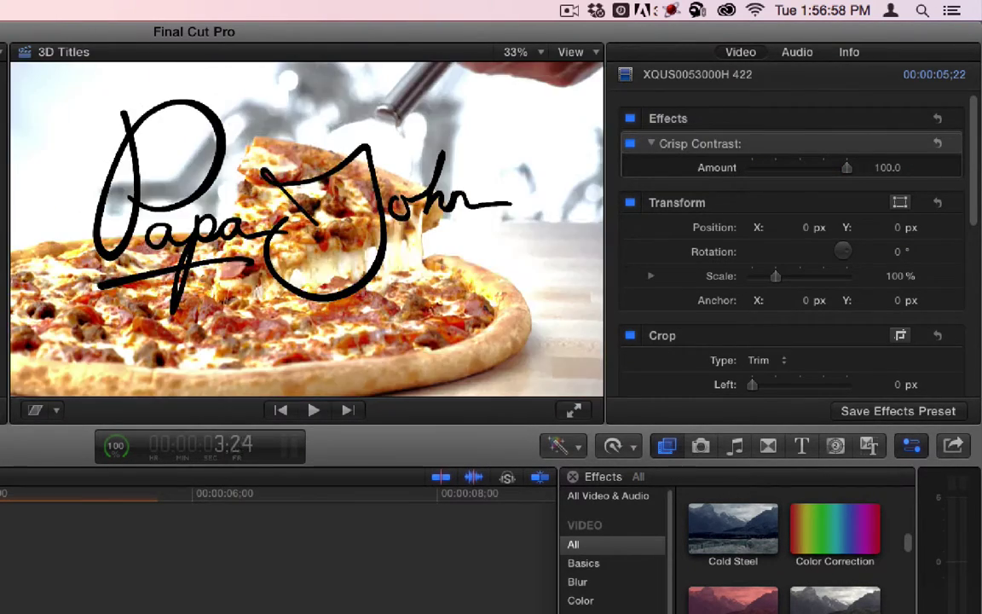
{"action": "left_click", "coordinate": [8, 530]}
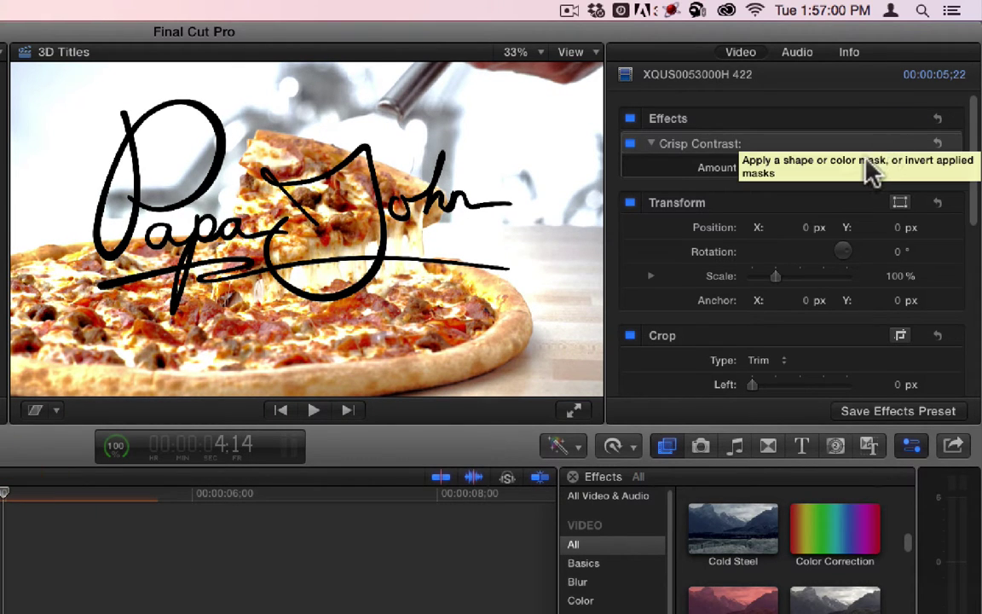
{"action": "left_click_drag", "start_coordinate": [850, 176], "coordinate": [614, 235]}
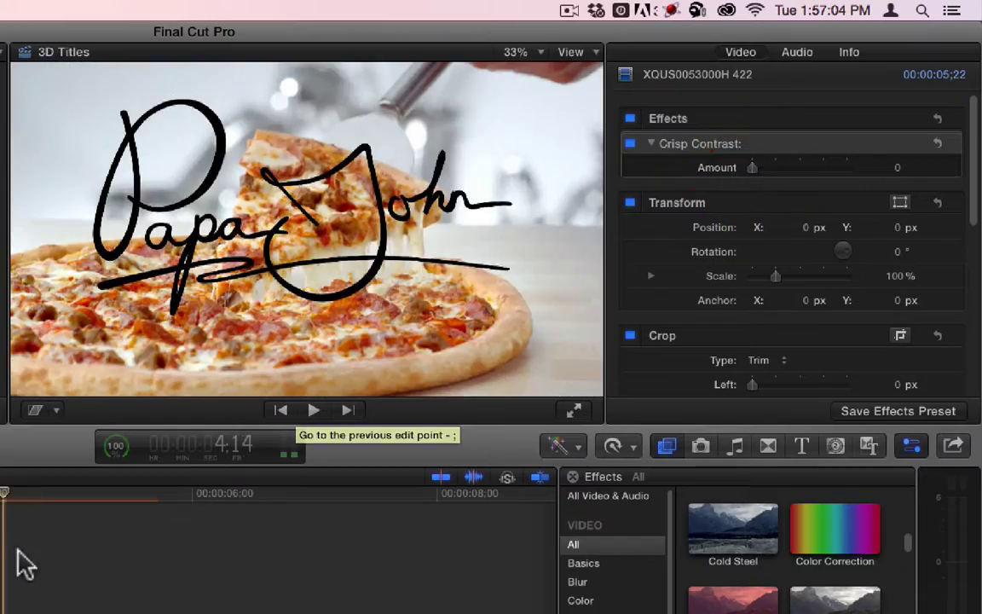
{"action": "left_click_drag", "start_coordinate": [60, 494], "coordinate": [120, 503]}
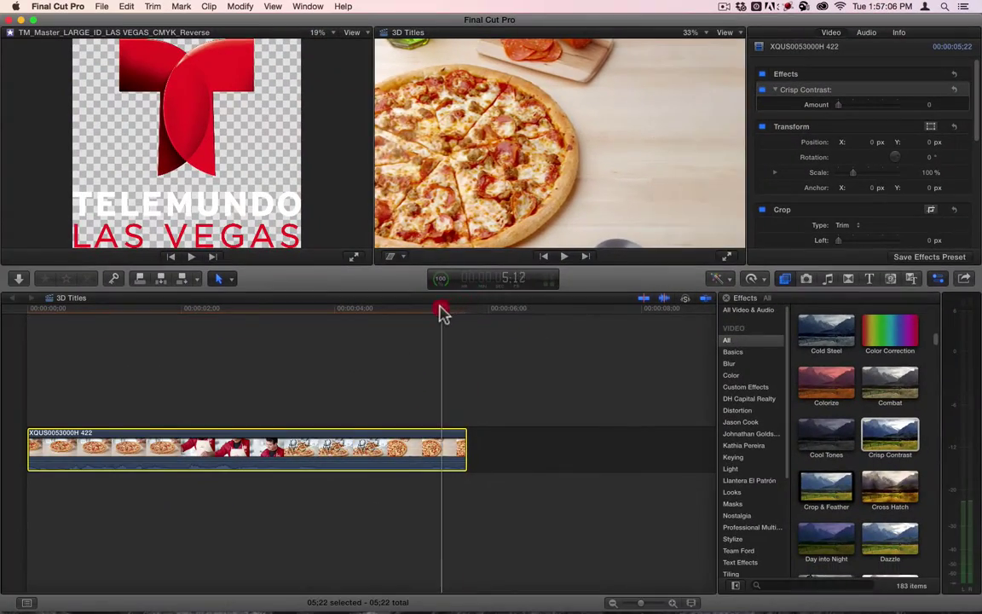
{"action": "left_click_drag", "start_coordinate": [441, 311], "coordinate": [411, 309]}
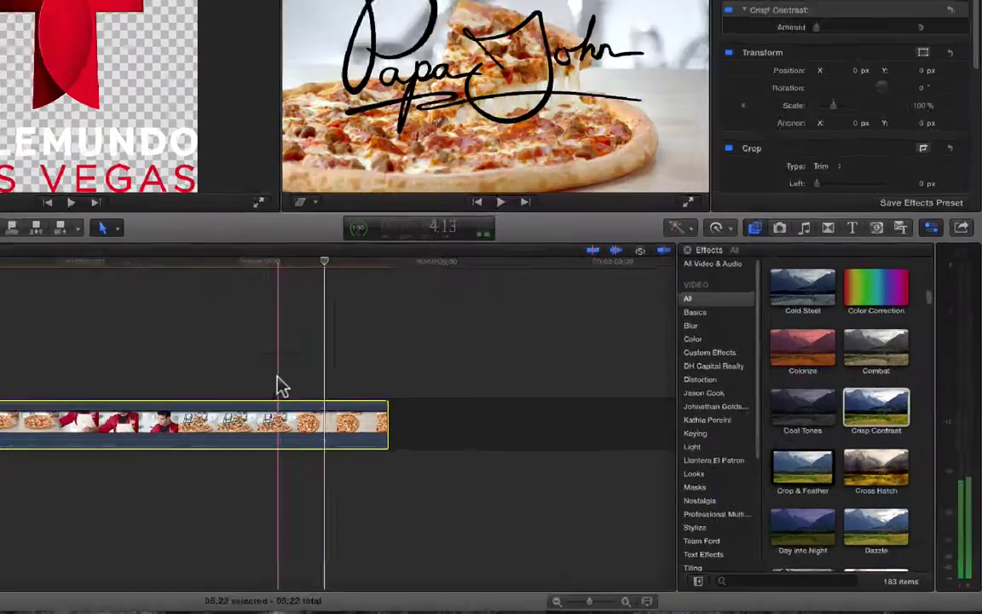